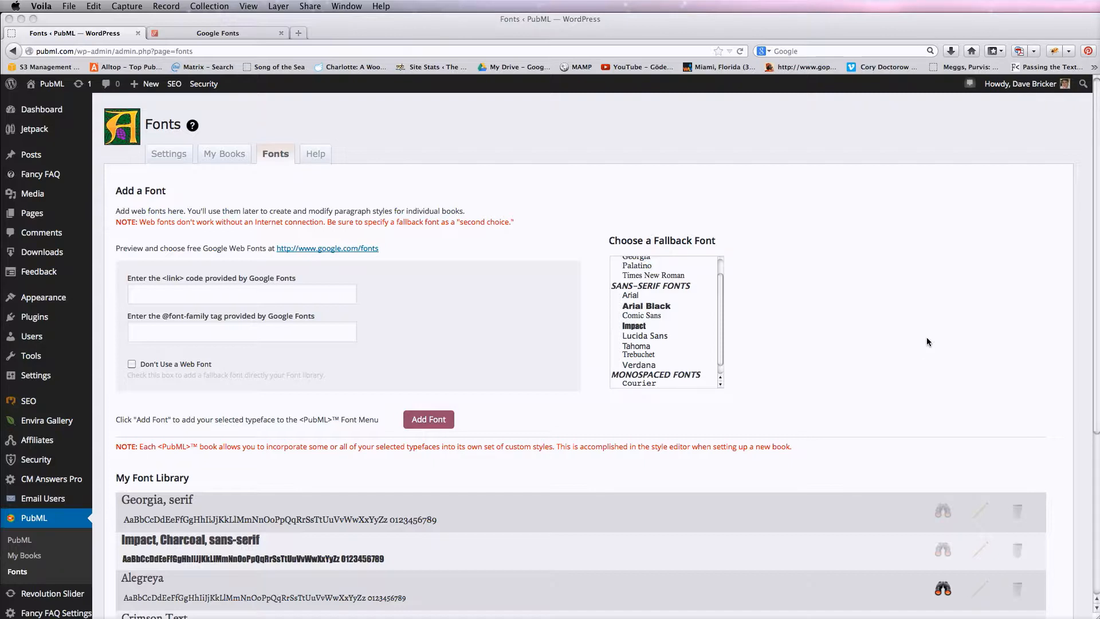
# Scroll down to the font library and highlight the fallback family names in the Georgia and Impact entries
pyautogui.click(991, 323)
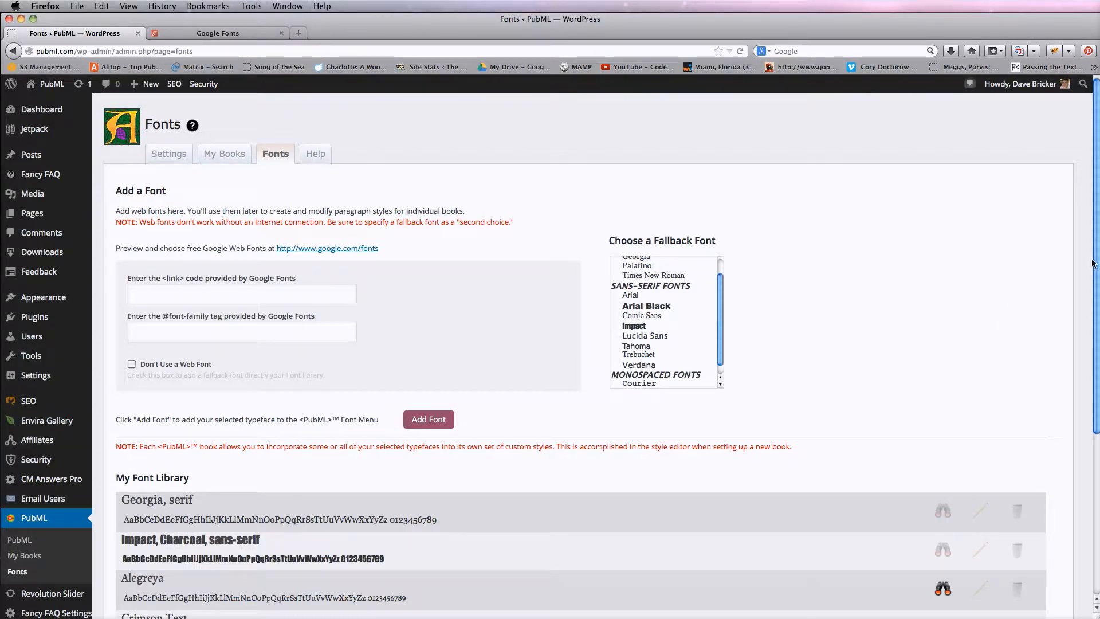
pyautogui.scroll(-2, 1096, 270)
pyautogui.scroll(-3, 1097, 281)
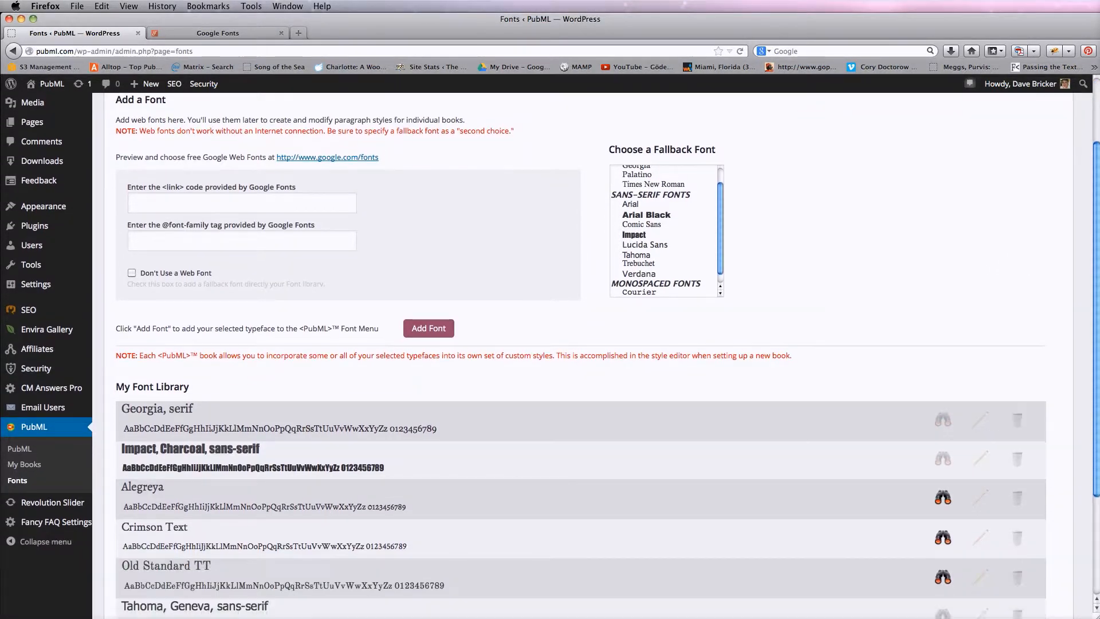
pyautogui.scroll(3, 1095, 283)
pyautogui.scroll(-1, 1090, 285)
pyautogui.scroll(-5, 1090, 286)
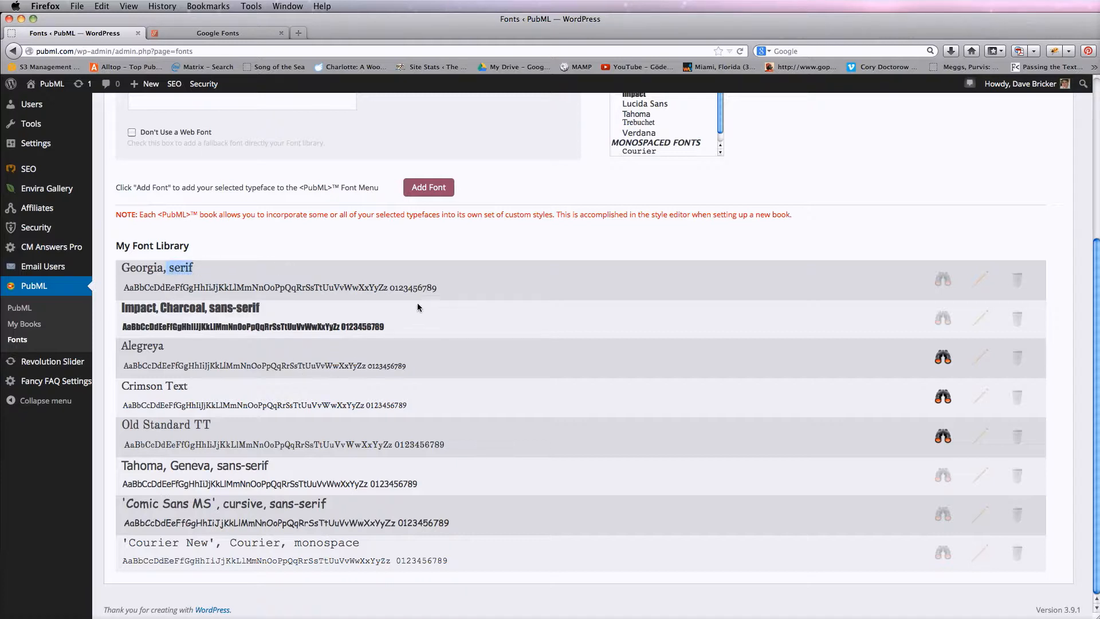
pyautogui.click(454, 251)
pyautogui.moveTo(173, 310); pyautogui.dragTo(224, 308)
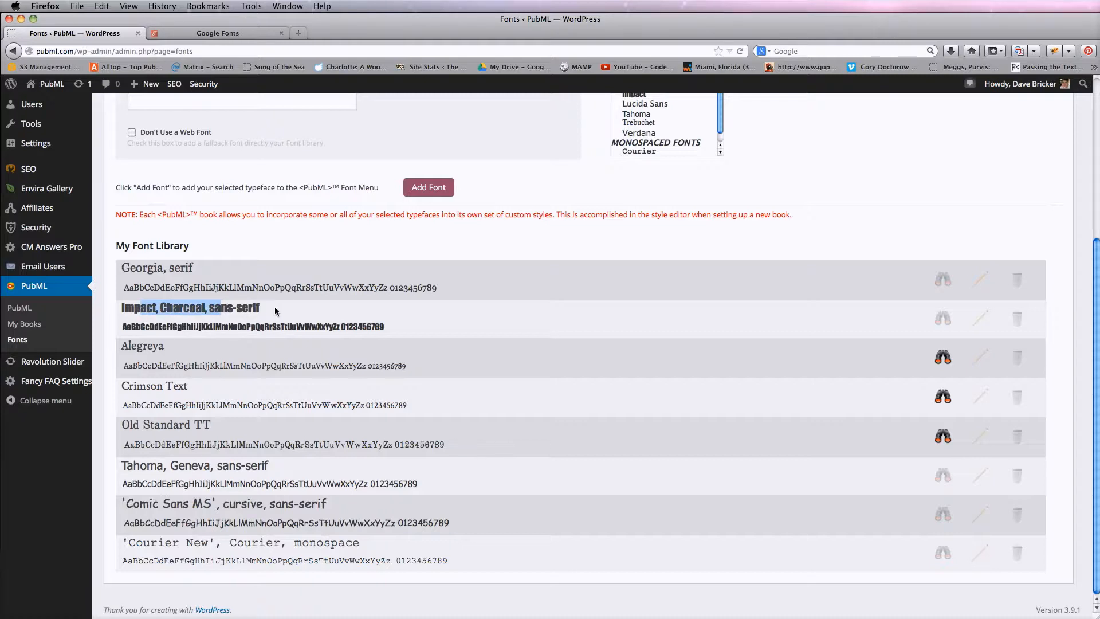
pyautogui.click(275, 310)
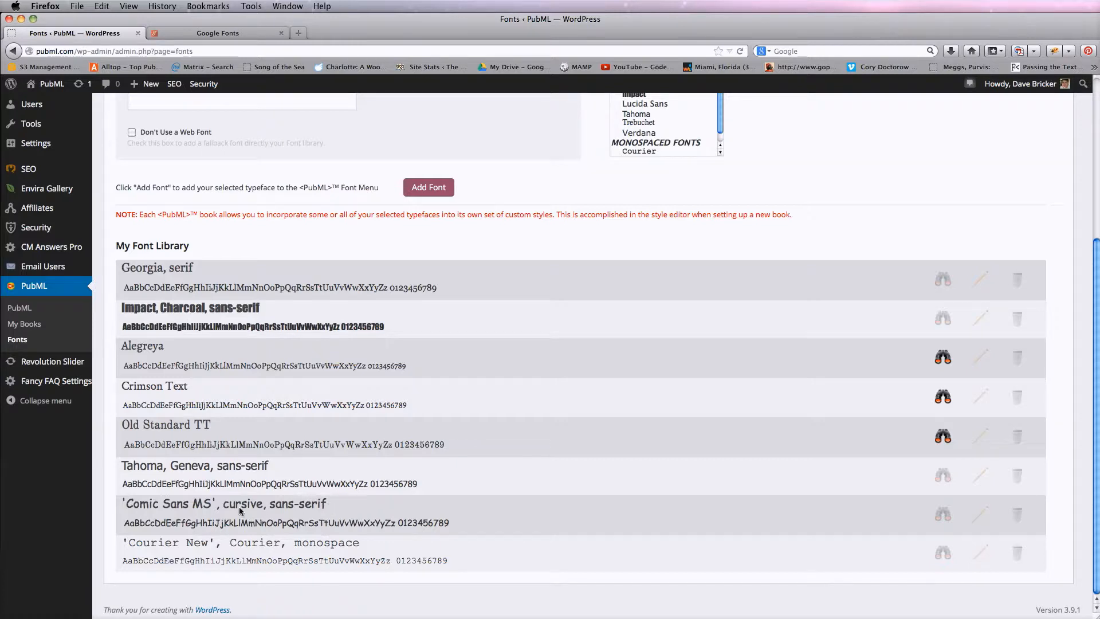
# Highlight parts of the font-family lists in the Comic Sans and Courier New library entries
pyautogui.moveTo(183, 507); pyautogui.dragTo(276, 502)
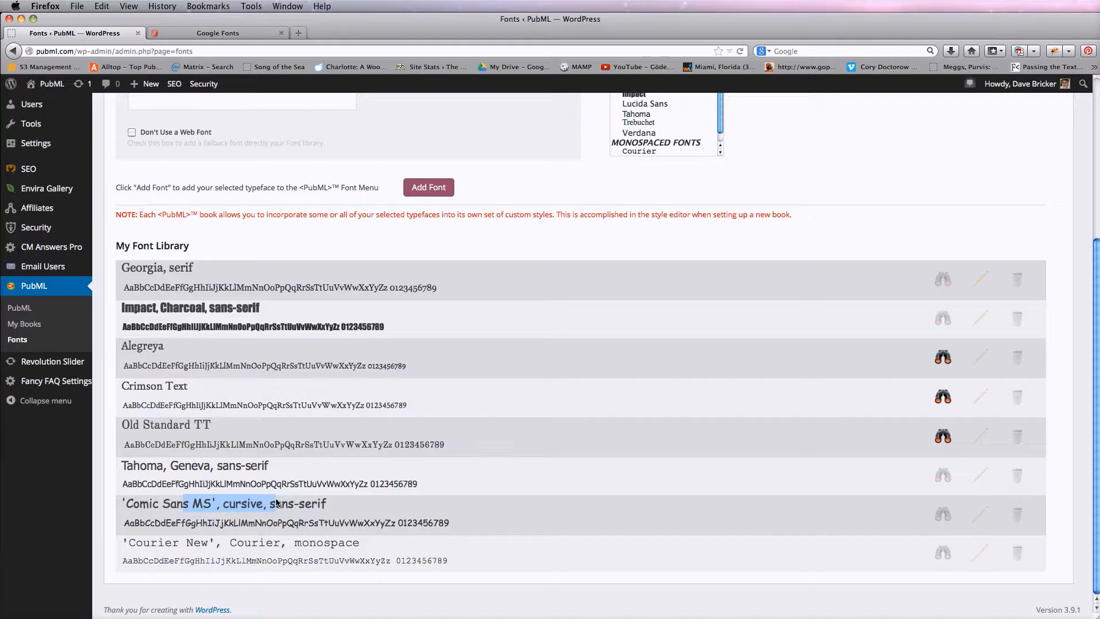
pyautogui.click(357, 502)
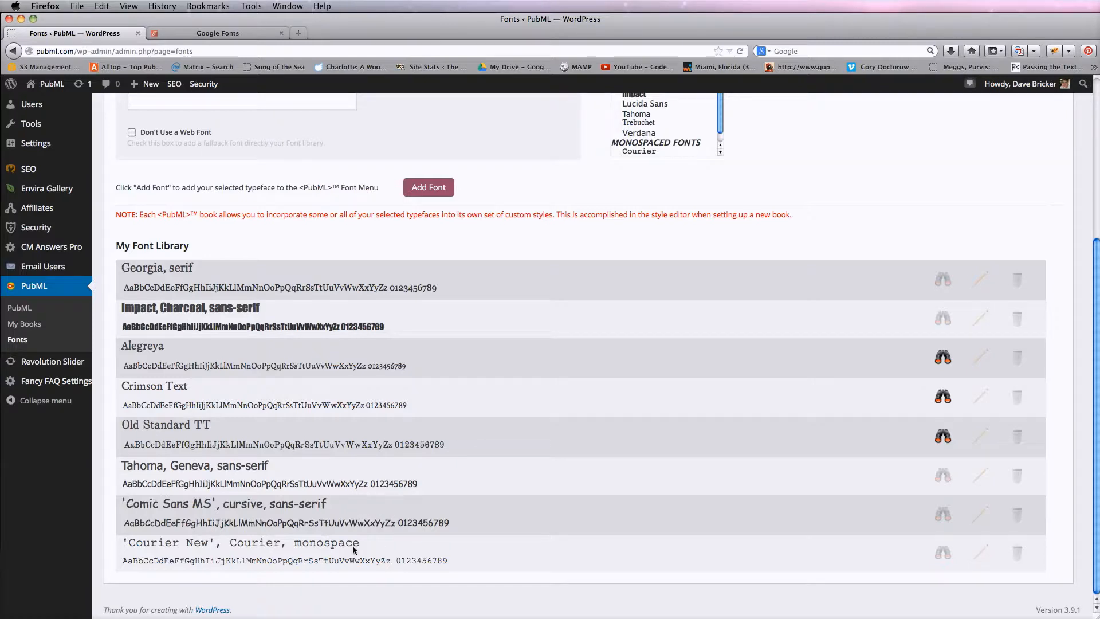
pyautogui.moveTo(249, 541); pyautogui.dragTo(303, 545)
pyautogui.click(298, 540)
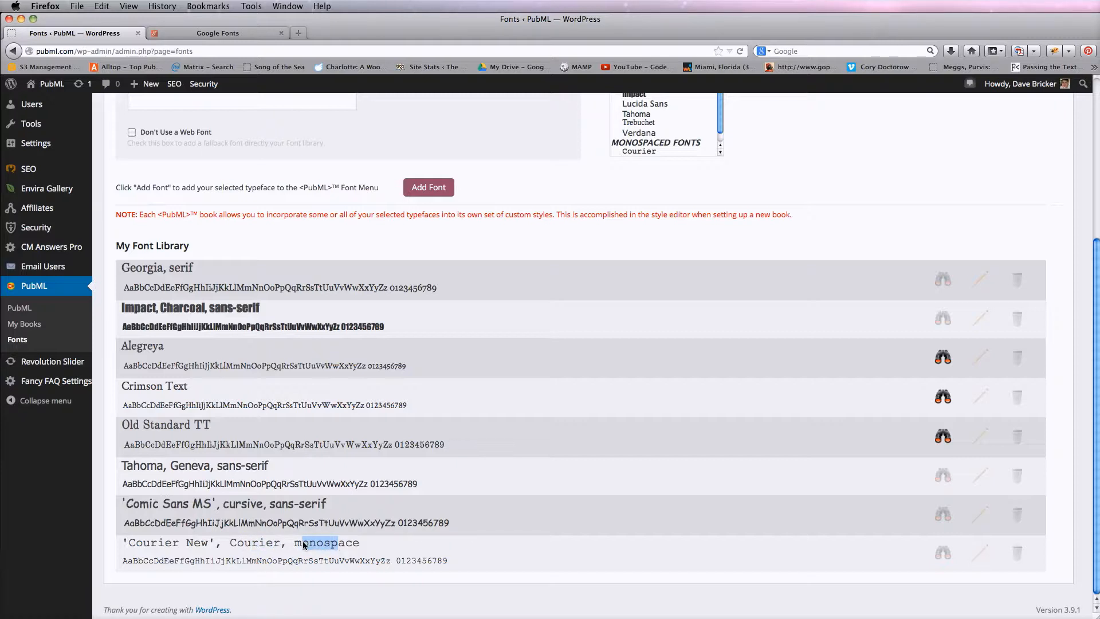
pyautogui.click(361, 548)
# Scroll up and browse through the Choose a Fallback Font list
pyautogui.scroll(4, 446, 452)
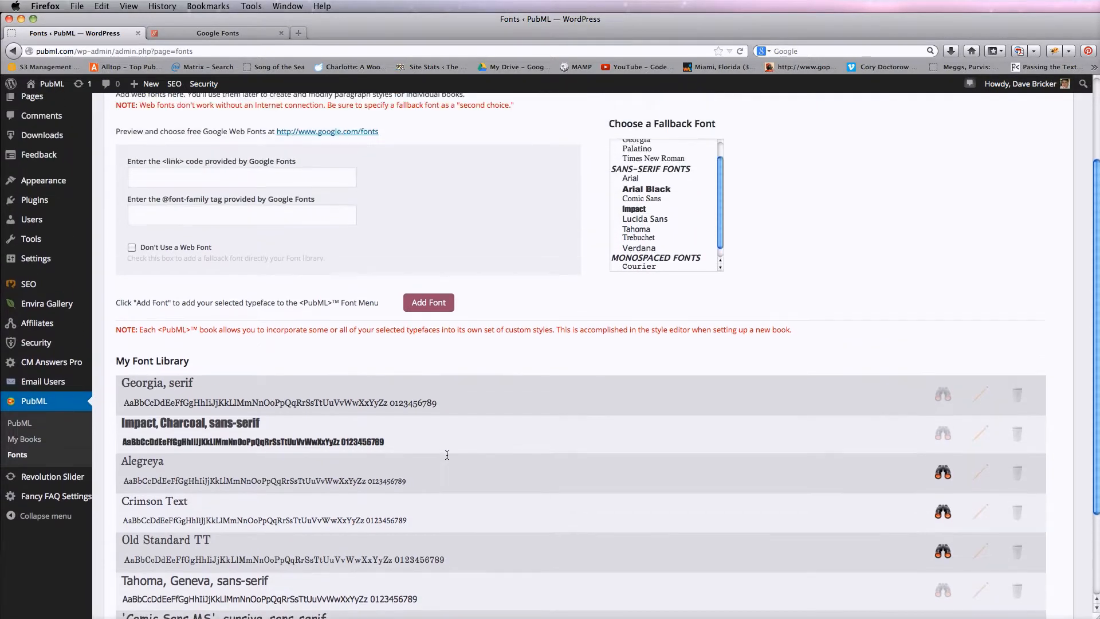
pyautogui.scroll(1, 446, 451)
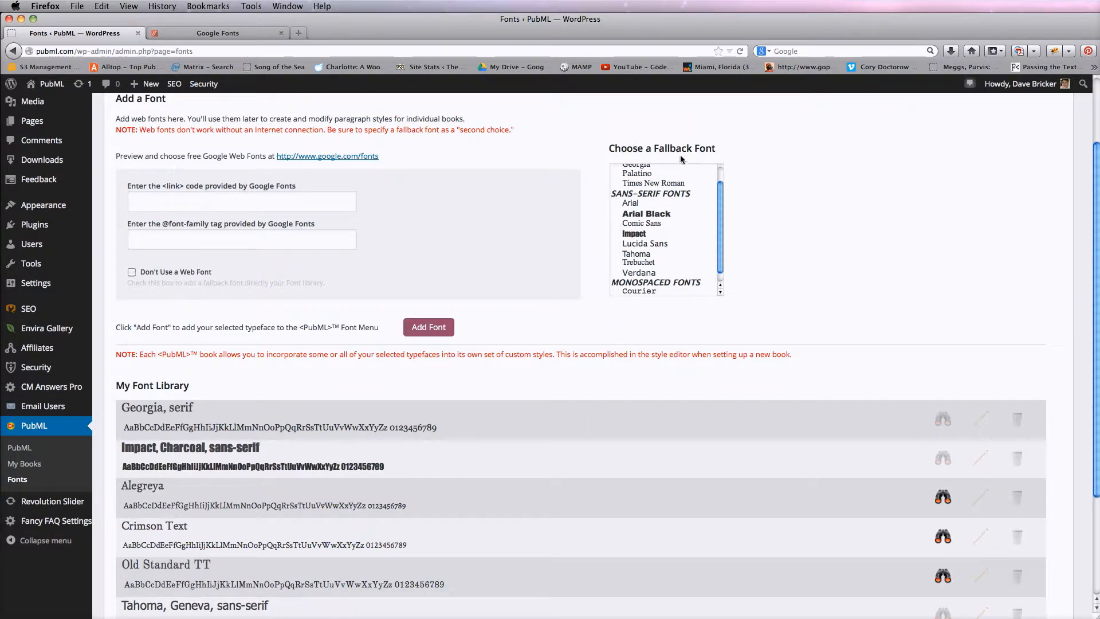
pyautogui.moveTo(721, 198); pyautogui.dragTo(718, 182)
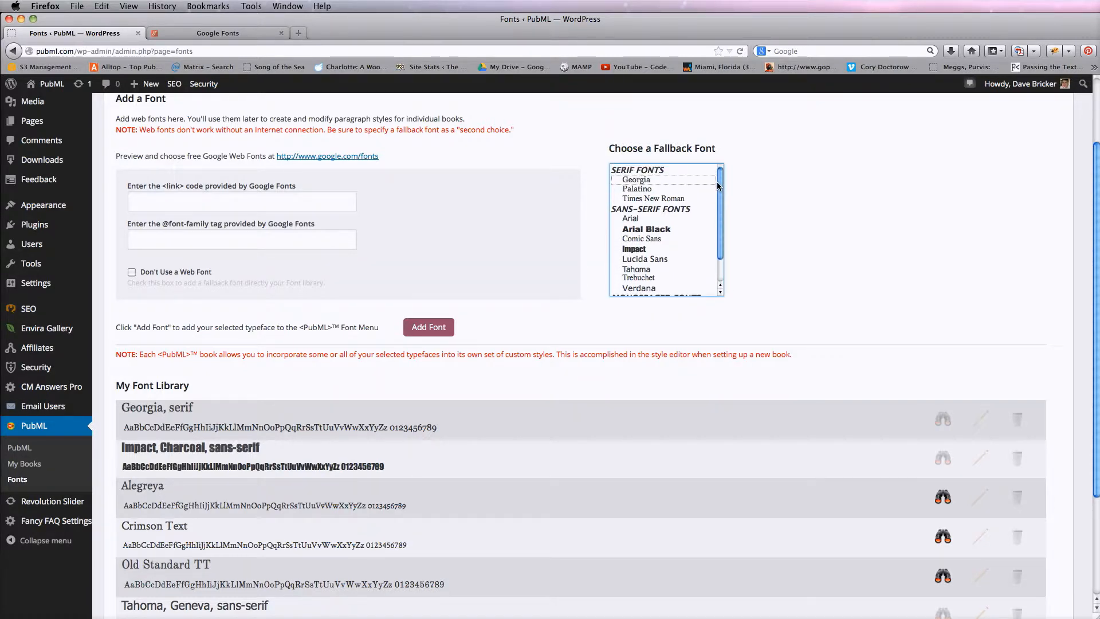
pyautogui.scroll(-3, 658, 377)
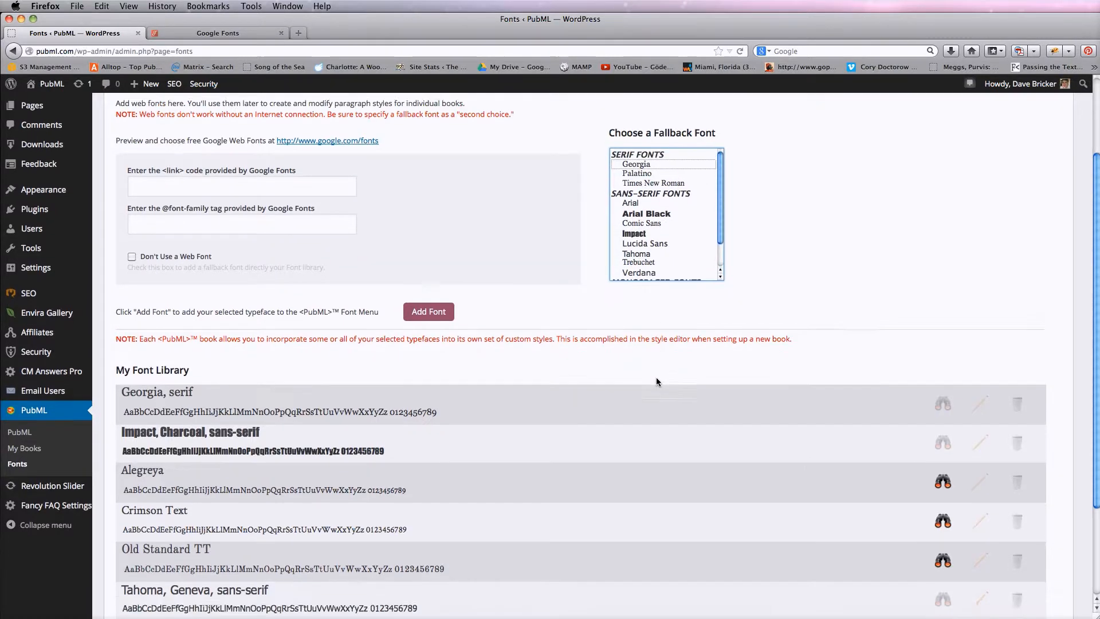
pyautogui.scroll(-1, 657, 379)
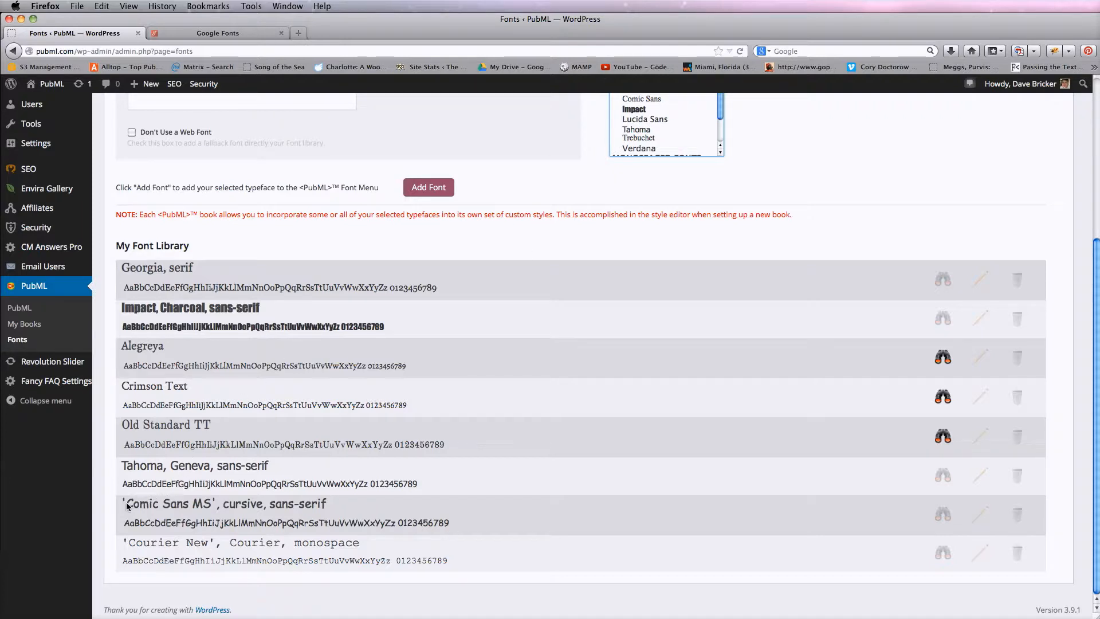
# Highlight each part of the Comic Sans MS, cursive, sans-serif font stack in the library
pyautogui.moveTo(127, 505); pyautogui.dragTo(214, 508)
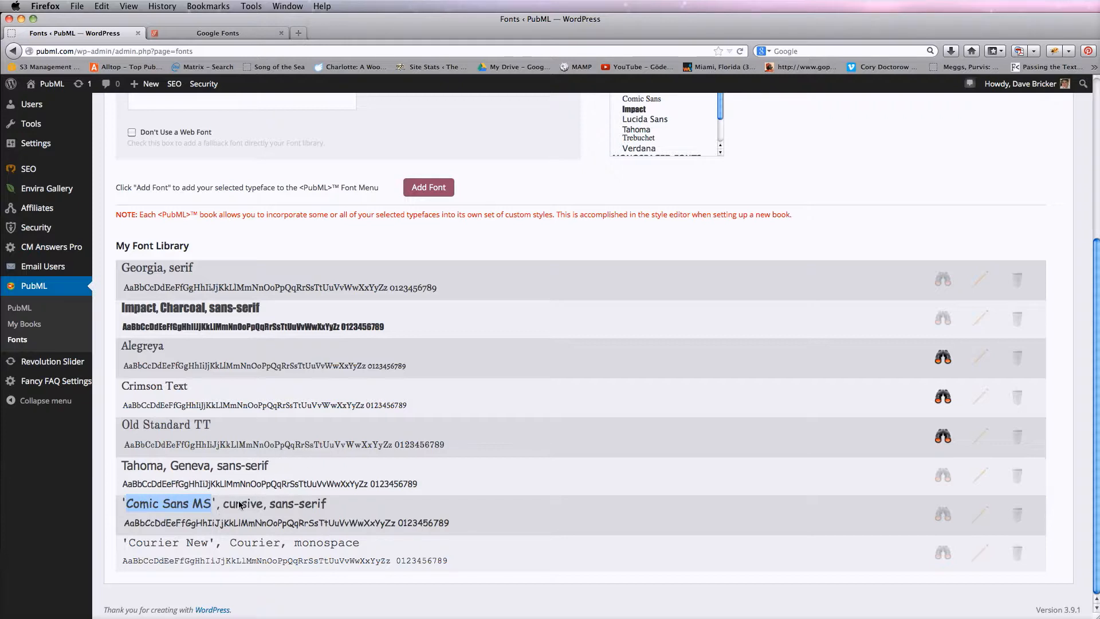
pyautogui.moveTo(240, 504); pyautogui.dragTo(258, 504)
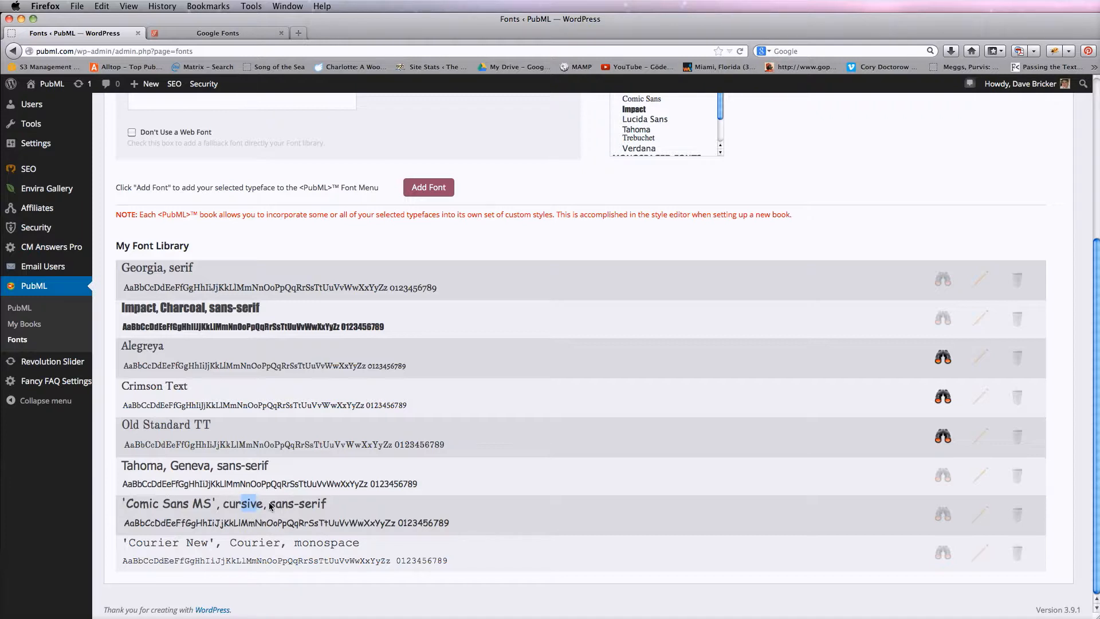
pyautogui.moveTo(270, 504); pyautogui.dragTo(324, 502)
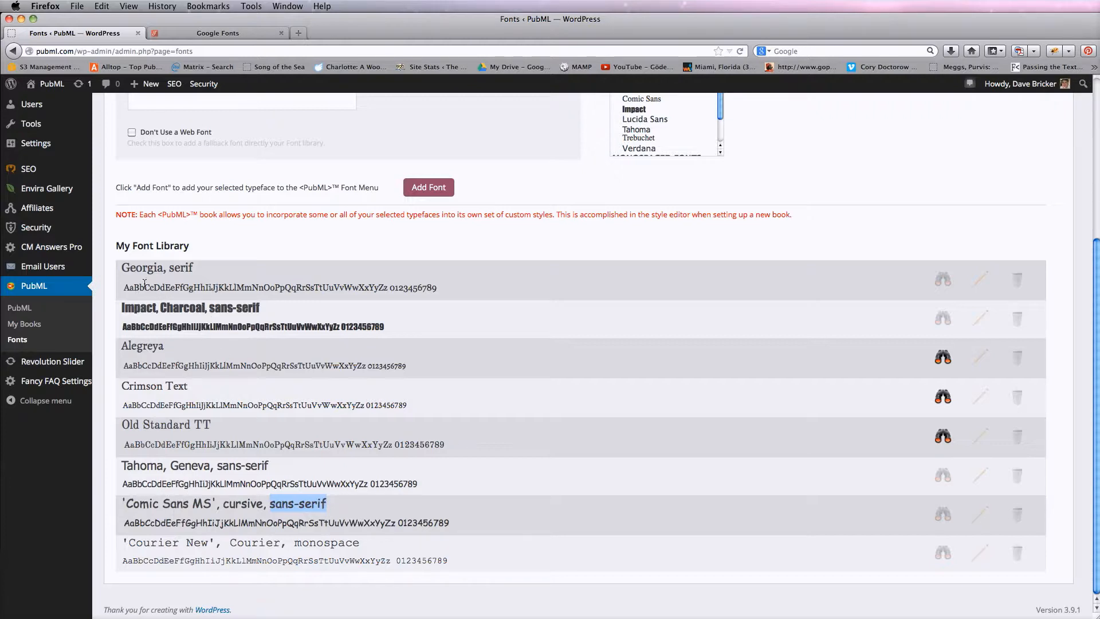
pyautogui.scroll(5, 541, 419)
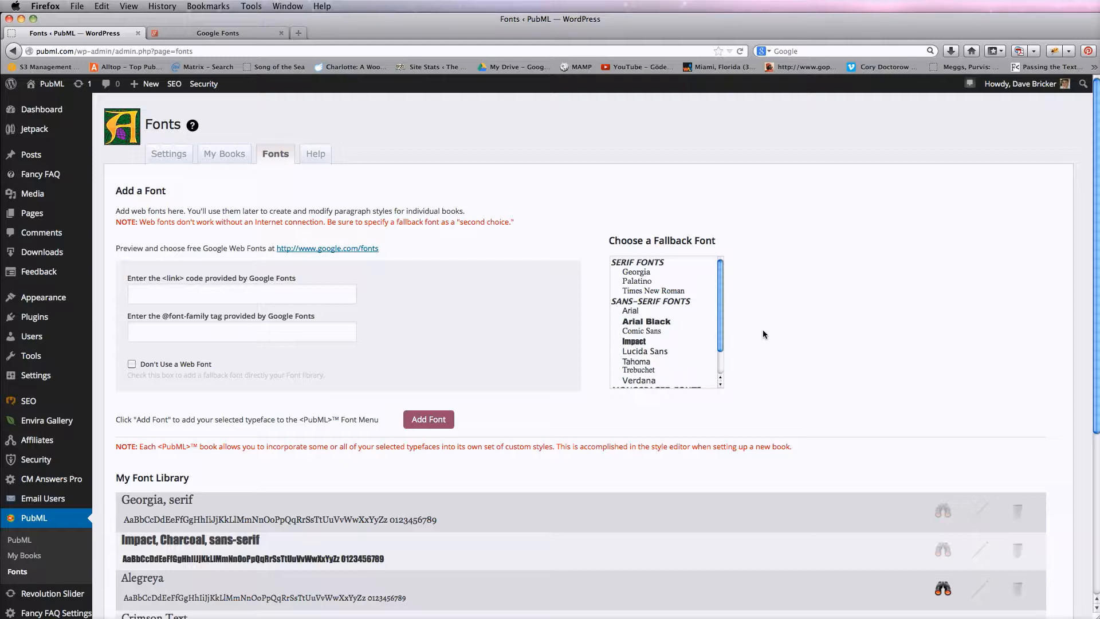
# Switch to the Google Fonts tab and browse the list of popular fonts
pyautogui.click(260, 32)
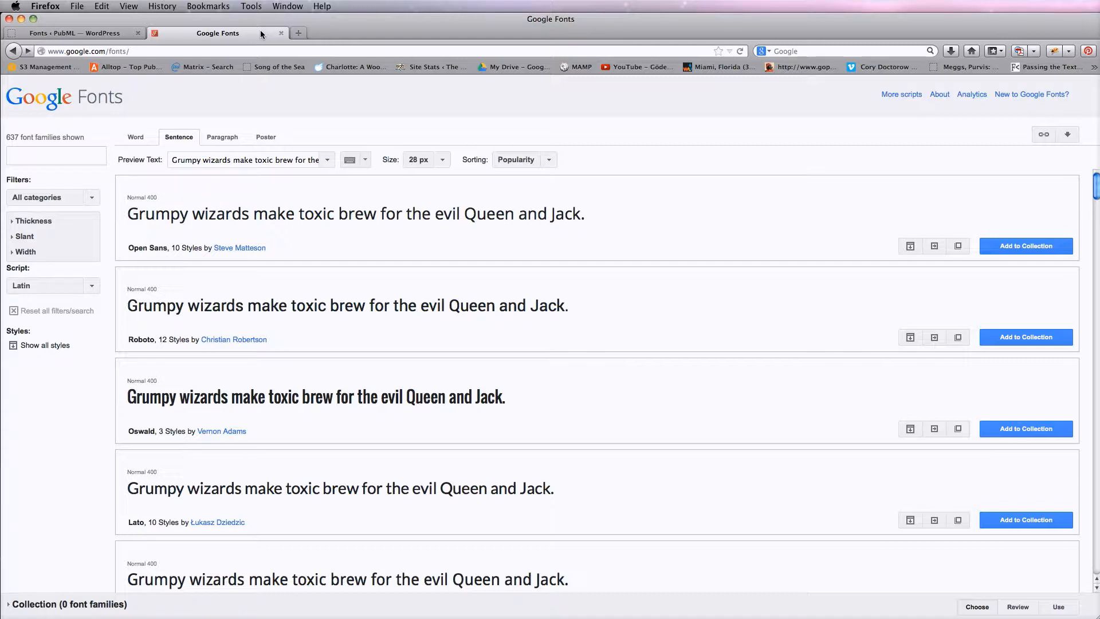
pyautogui.scroll(-2, 687, 395)
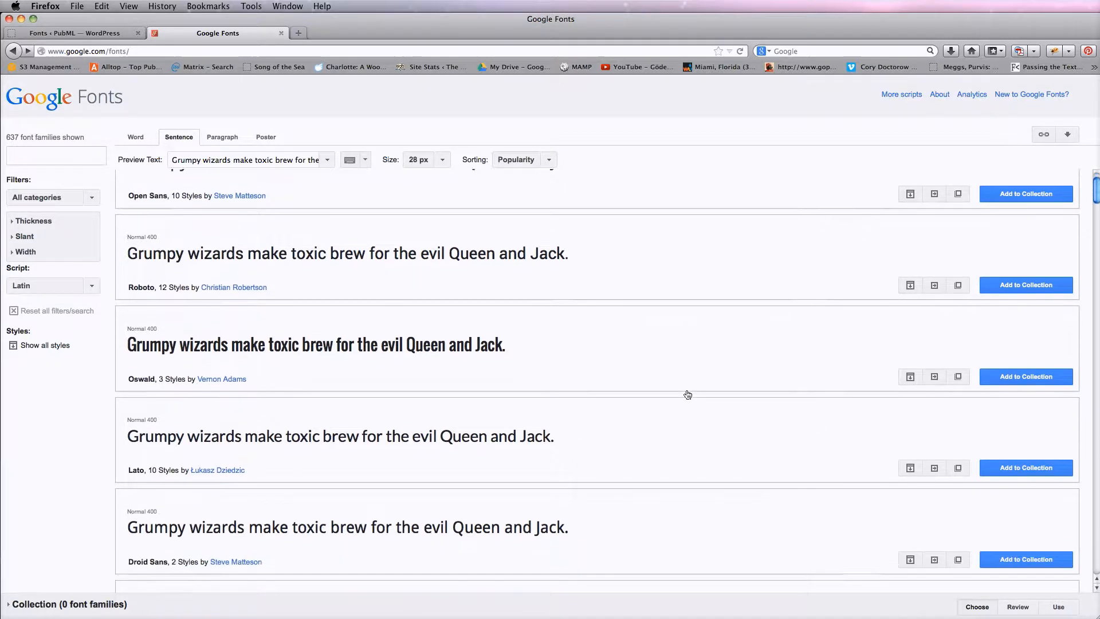
pyautogui.scroll(-3, 685, 393)
pyautogui.scroll(5, 683, 391)
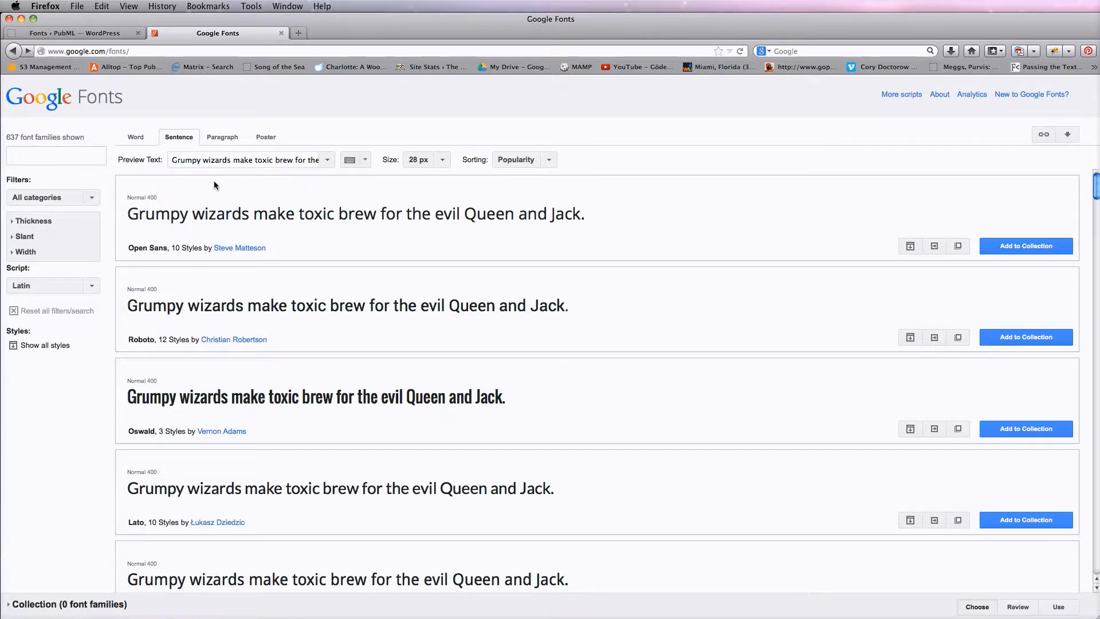
pyautogui.scroll(-5, 688, 343)
pyautogui.scroll(-8, 689, 337)
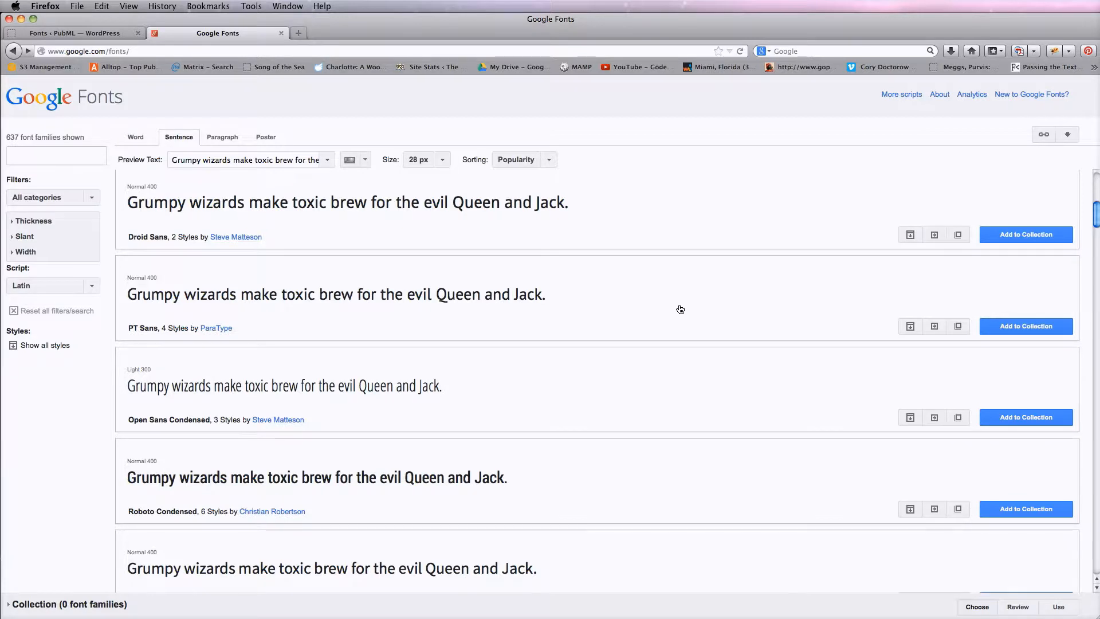
pyautogui.scroll(-8, 679, 309)
pyautogui.scroll(-7, 682, 308)
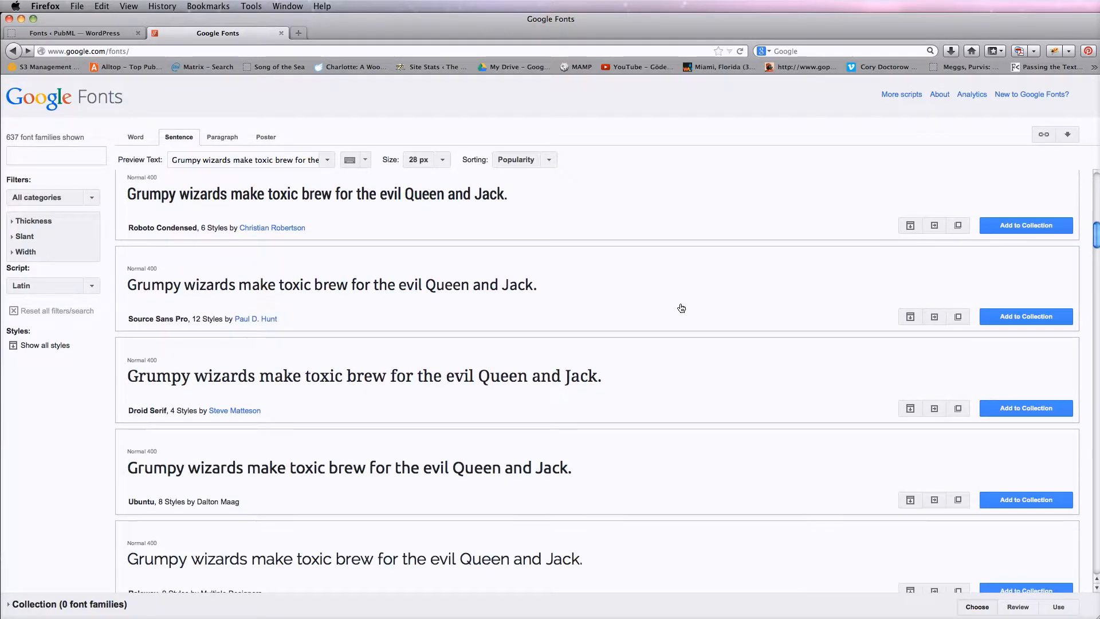
pyautogui.scroll(3, 681, 307)
pyautogui.scroll(1, 681, 307)
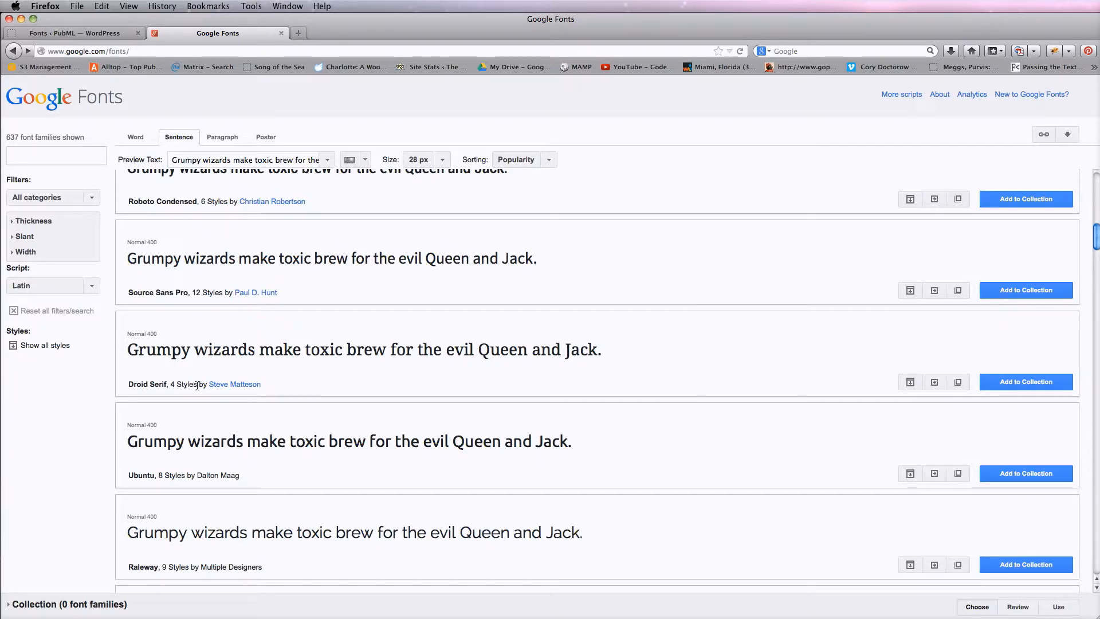
# Open Quick Use for Droid Serif, select all four styles, and go back to the font list
pyautogui.click(934, 383)
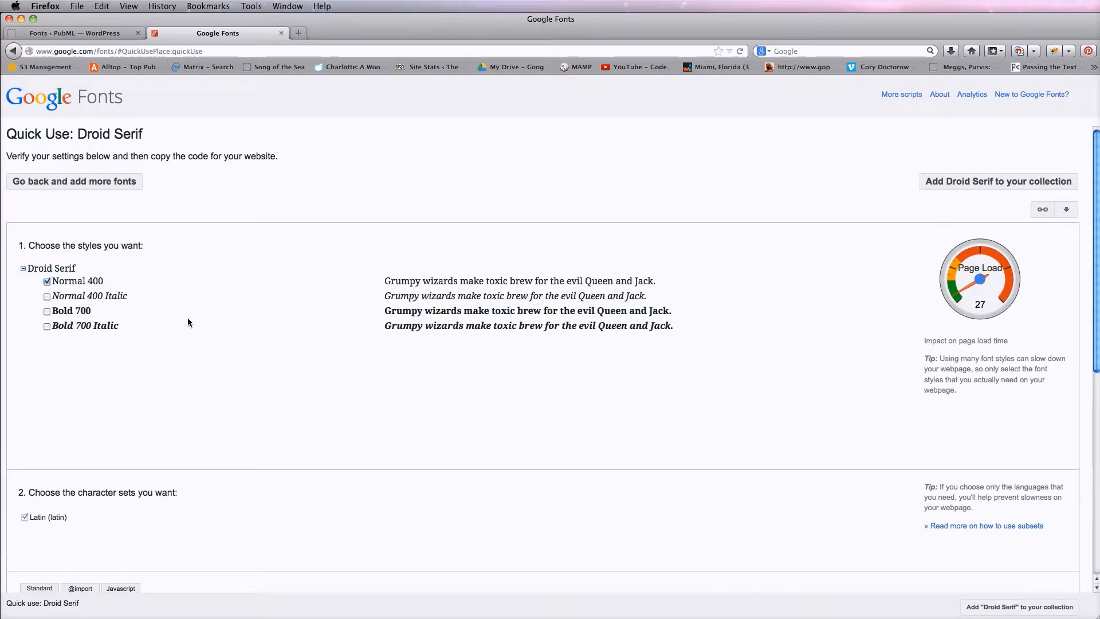
pyautogui.click(48, 297)
pyautogui.click(47, 311)
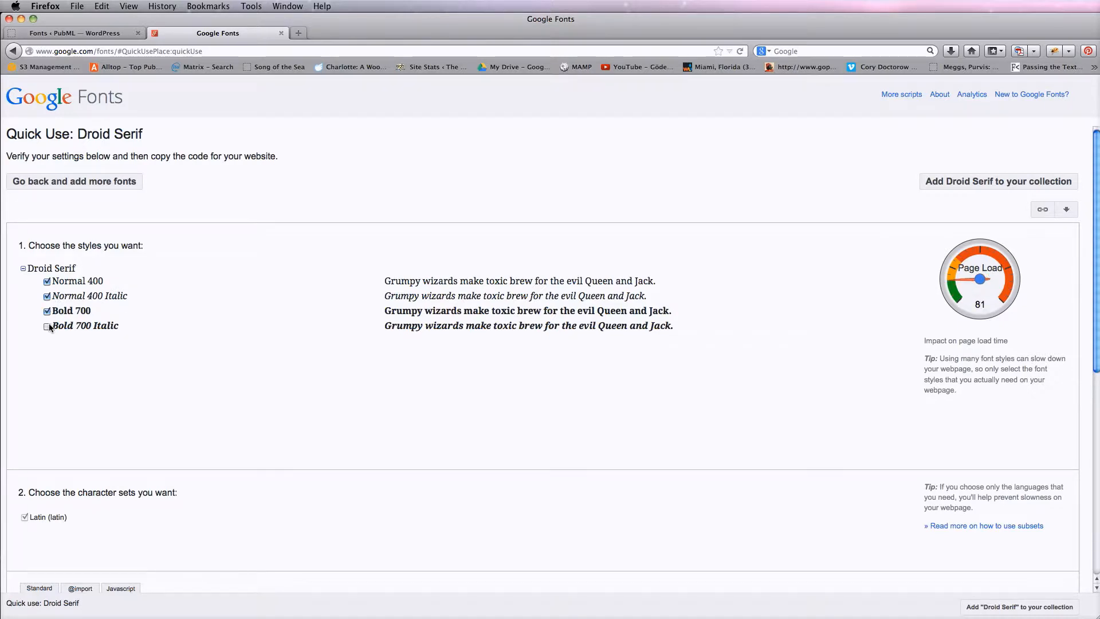
pyautogui.click(47, 326)
pyautogui.click(14, 52)
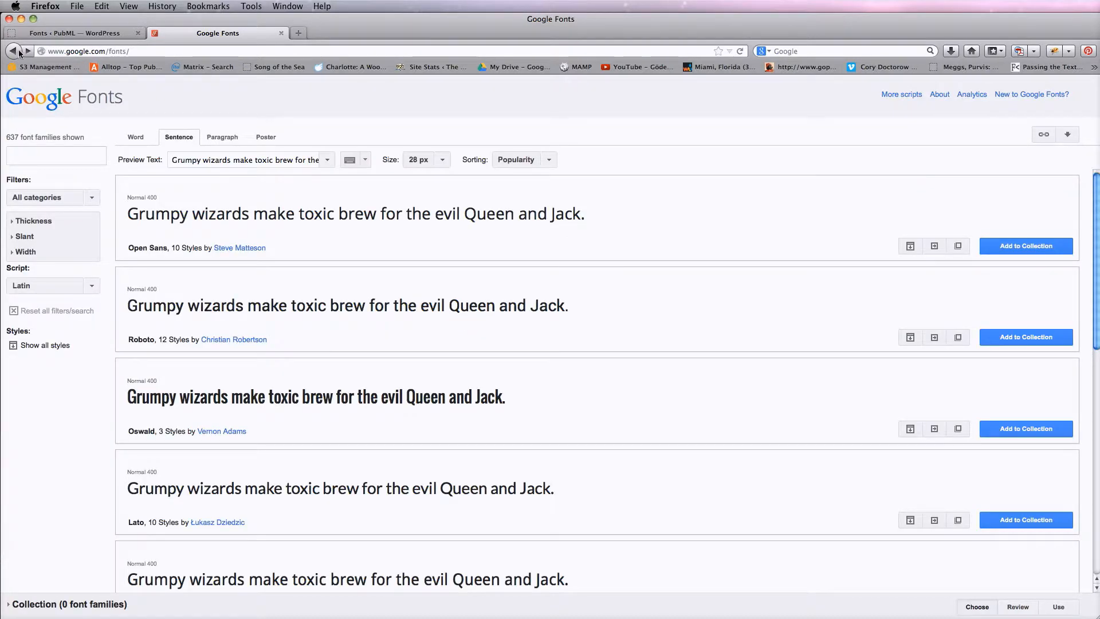
# Browse further down to Lobster and preview its specimen in a pop-out window, then close it
pyautogui.scroll(-3, 701, 427)
pyautogui.scroll(-15, 701, 427)
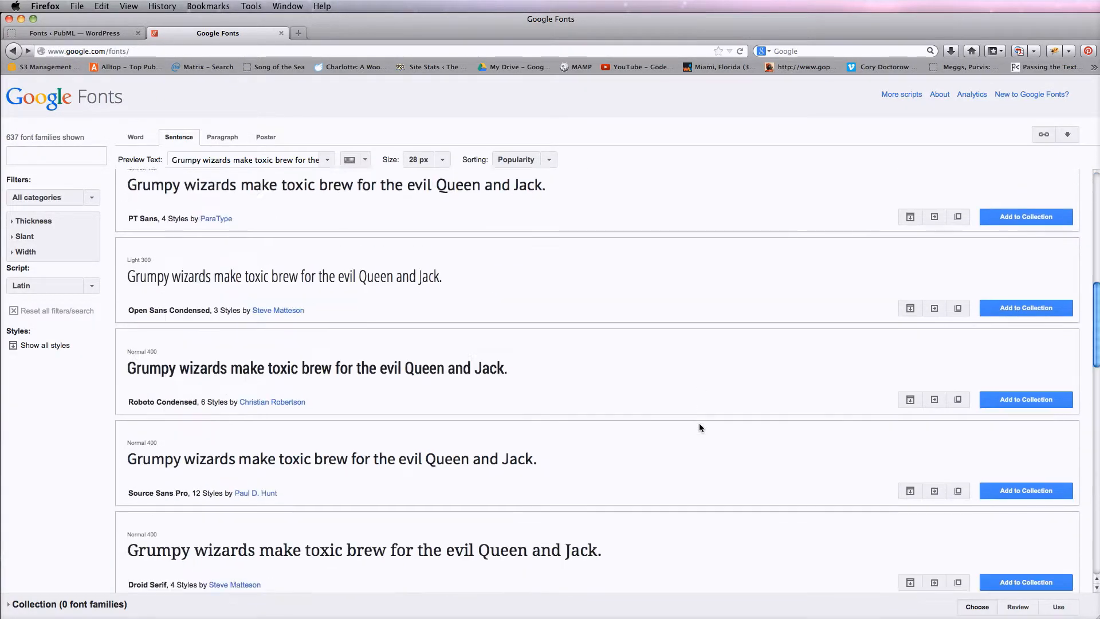
pyautogui.scroll(-10, 702, 427)
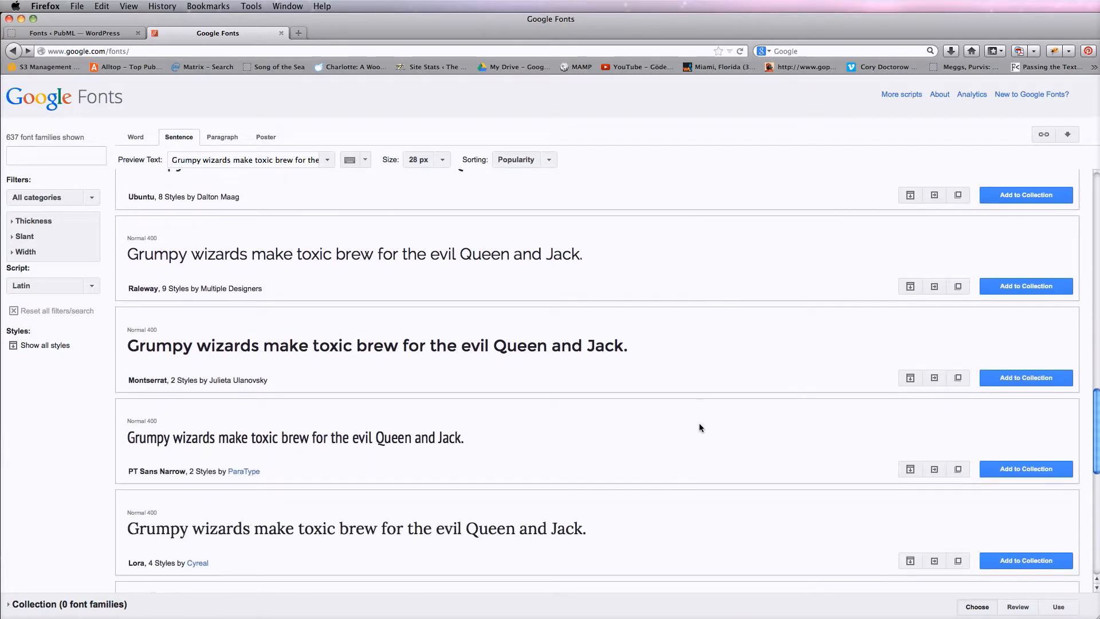
pyautogui.scroll(-10, 700, 427)
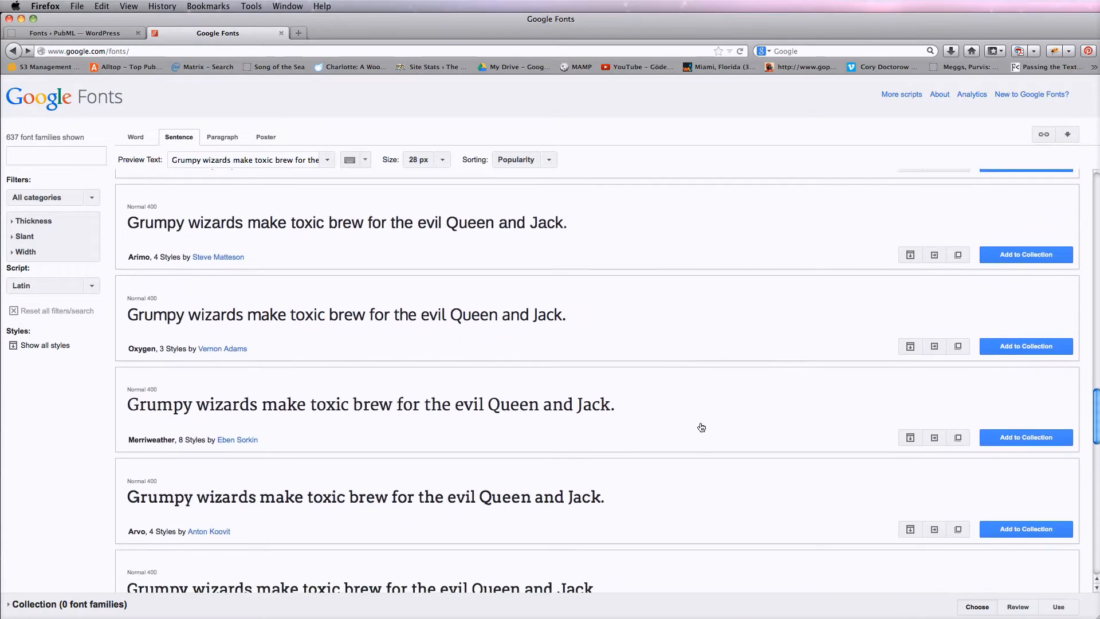
pyautogui.scroll(-4, 701, 427)
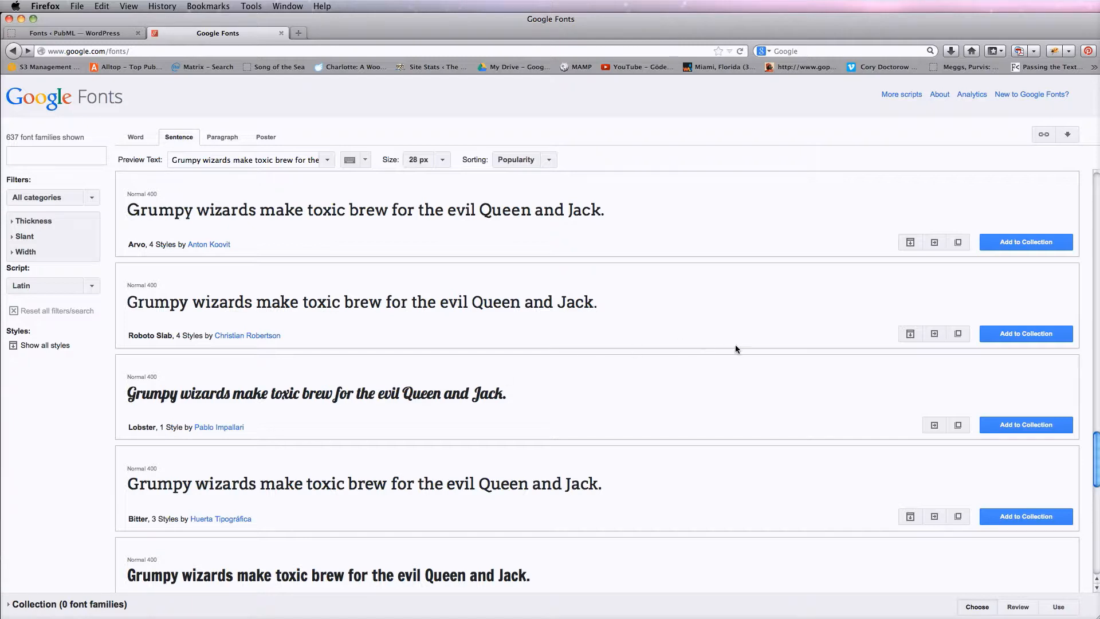
pyautogui.click(958, 425)
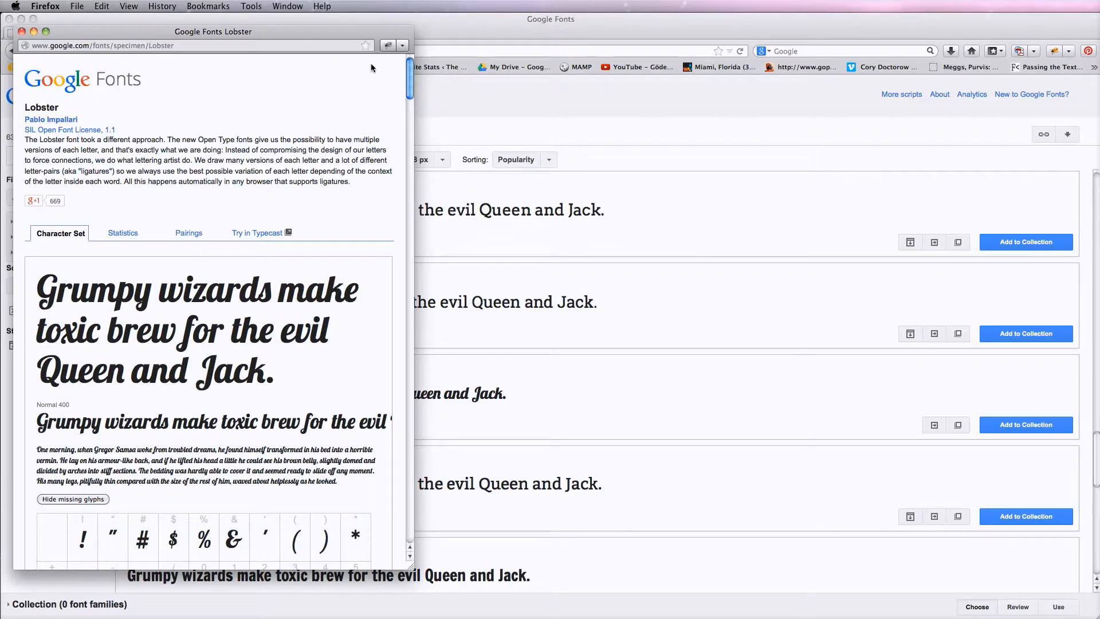
pyautogui.moveTo(409, 78); pyautogui.dragTo(414, 44)
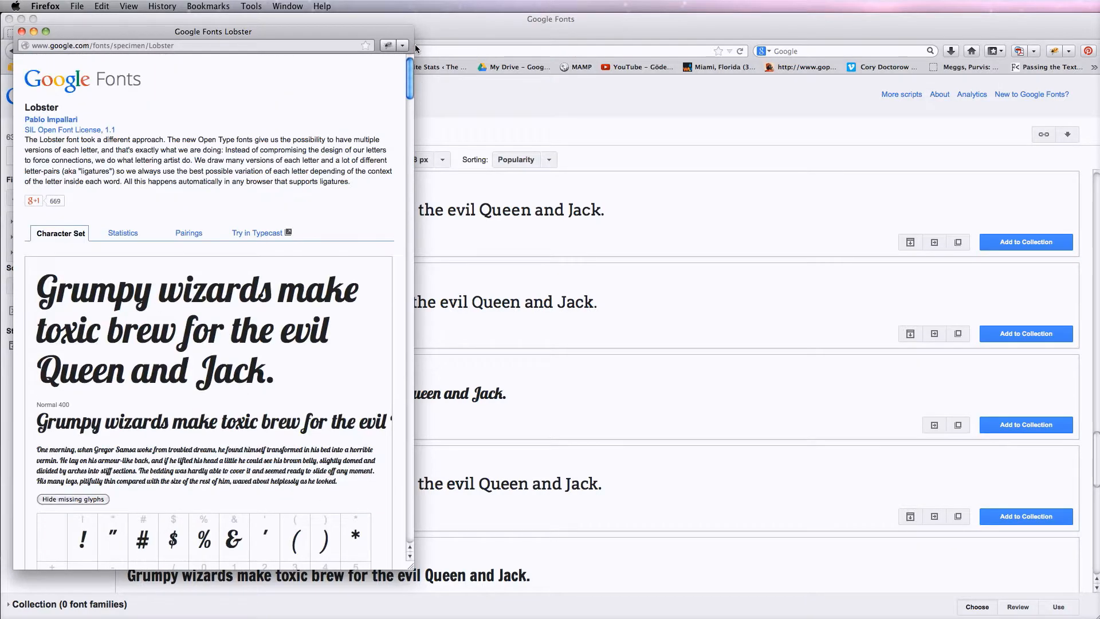
pyautogui.click(22, 32)
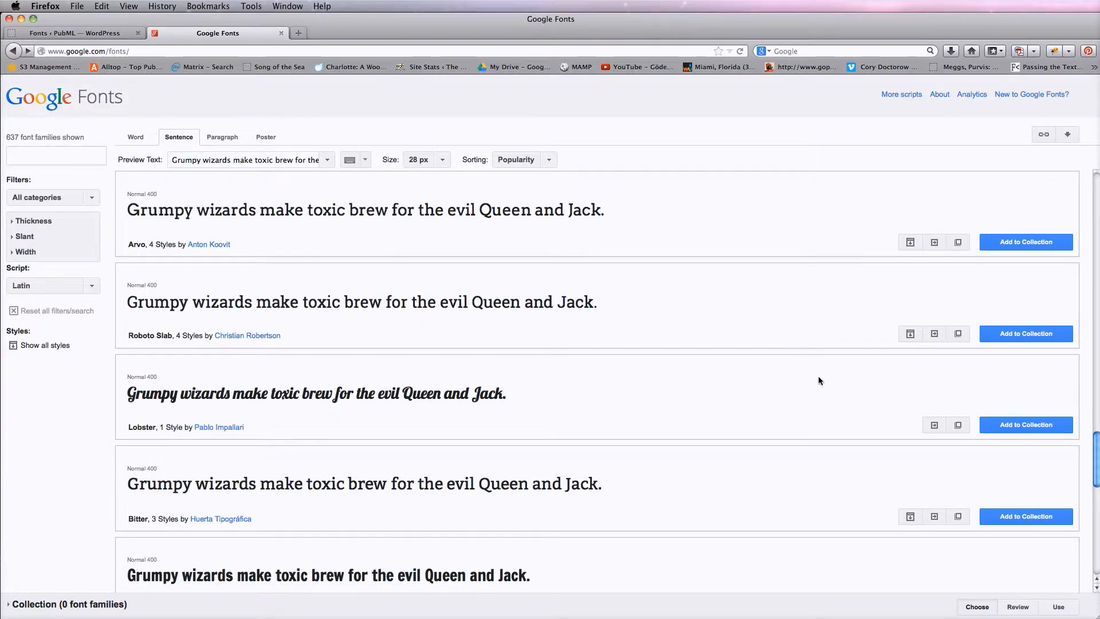
# Open Quick Use for Lobster and select its standard link code
pyautogui.click(927, 424)
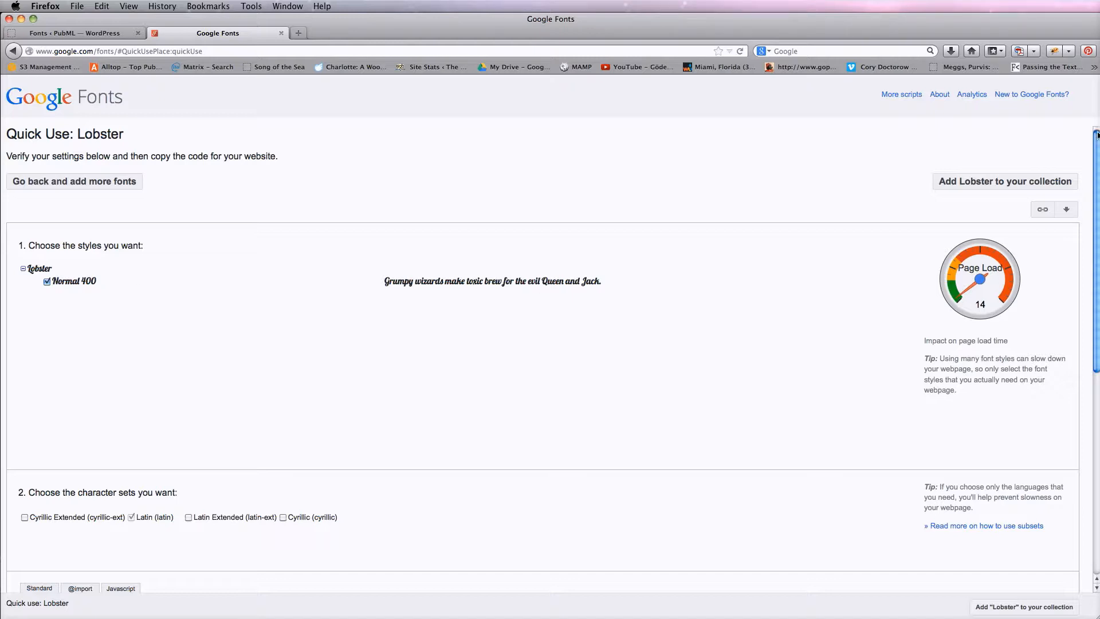
pyautogui.scroll(-5, 1097, 135)
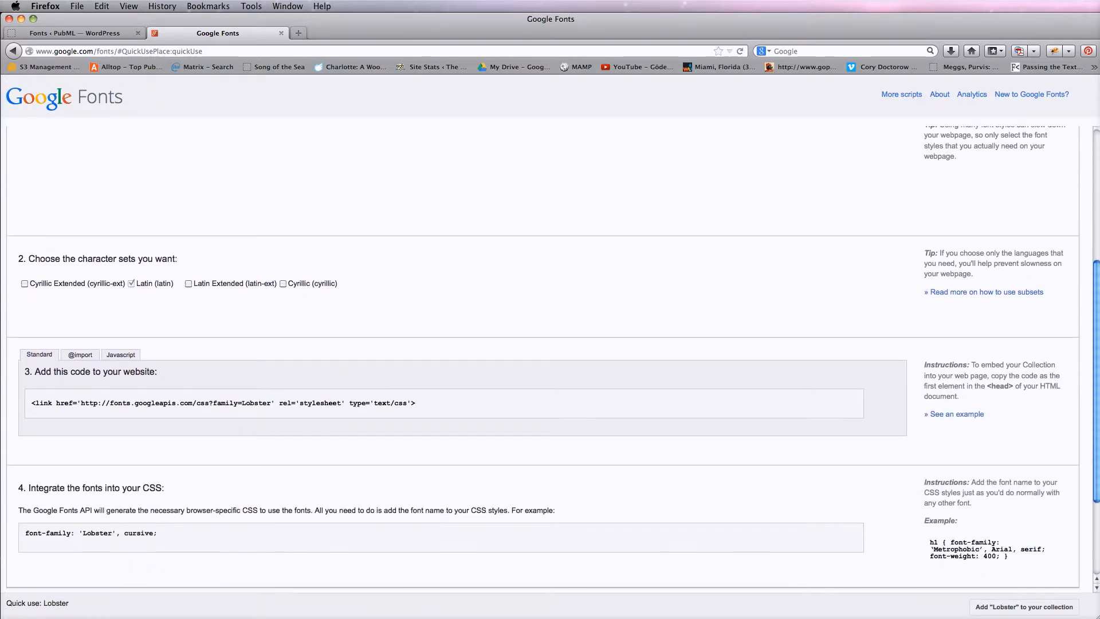
pyautogui.click(445, 395)
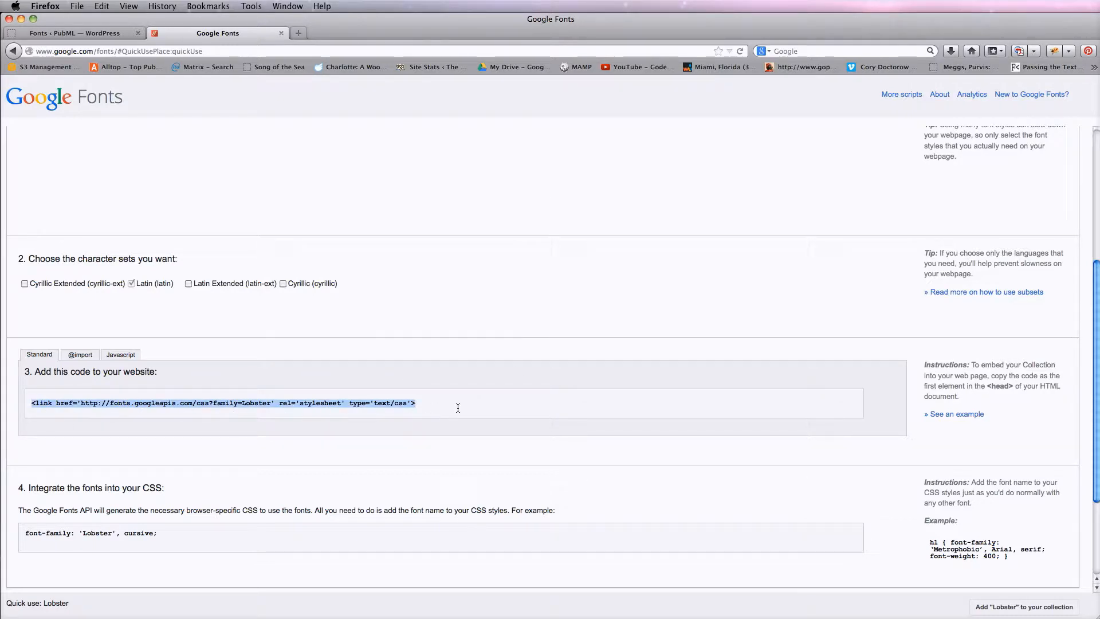
# Paste the copied Lobster link code into the field for the link code provided by Google Fonts
pyautogui.click(78, 34)
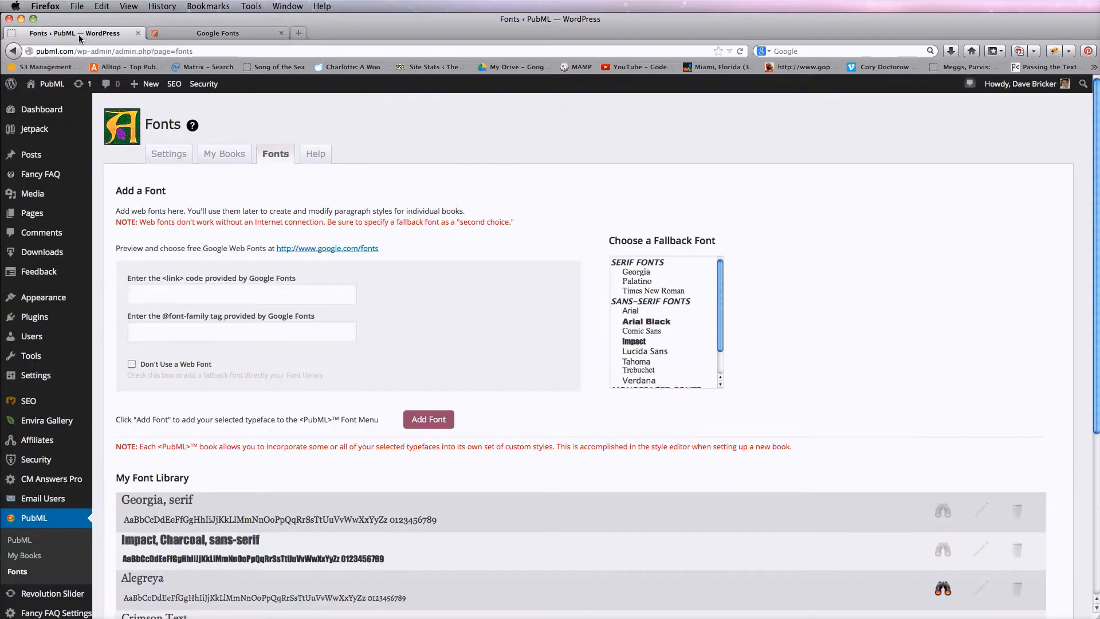
pyautogui.click(208, 299)
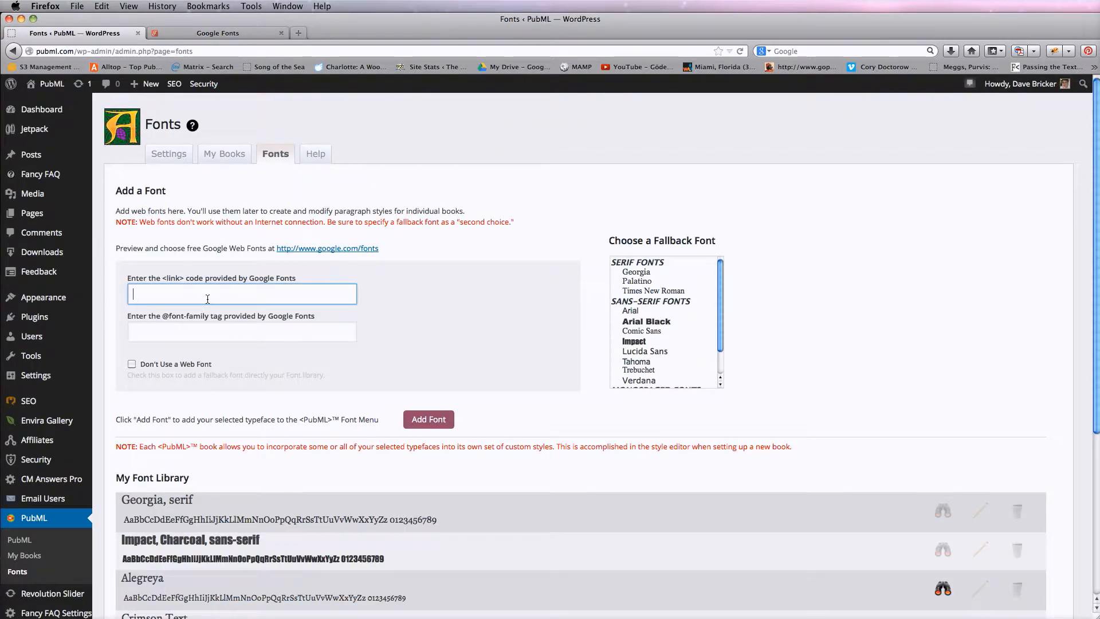
pyautogui.press('super+v')
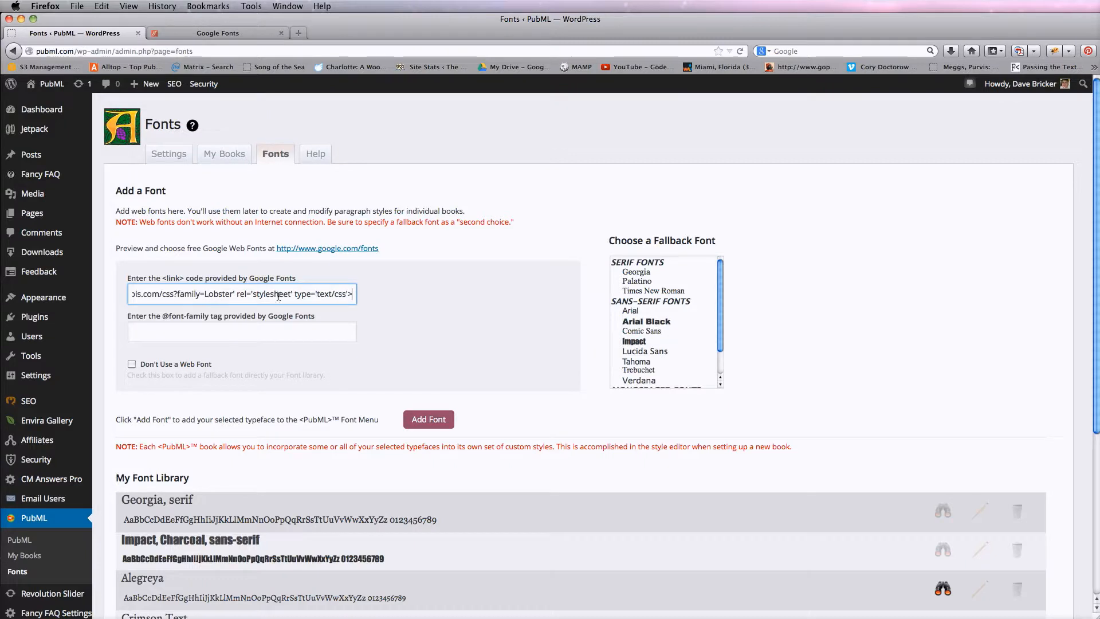
pyautogui.moveTo(279, 296); pyautogui.dragTo(113, 287)
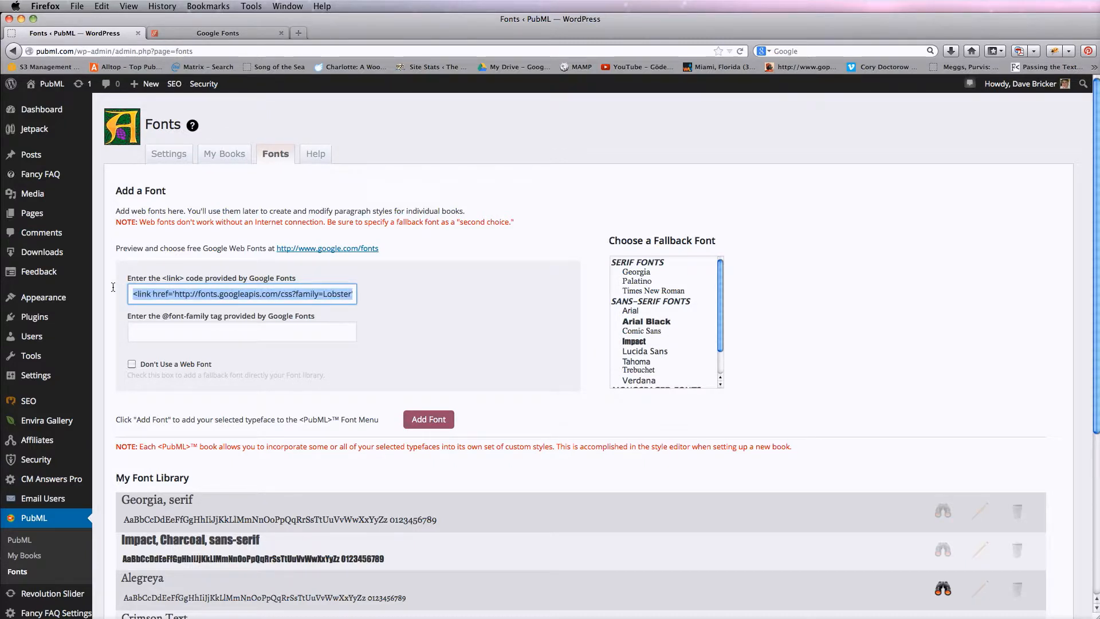
pyautogui.click(201, 36)
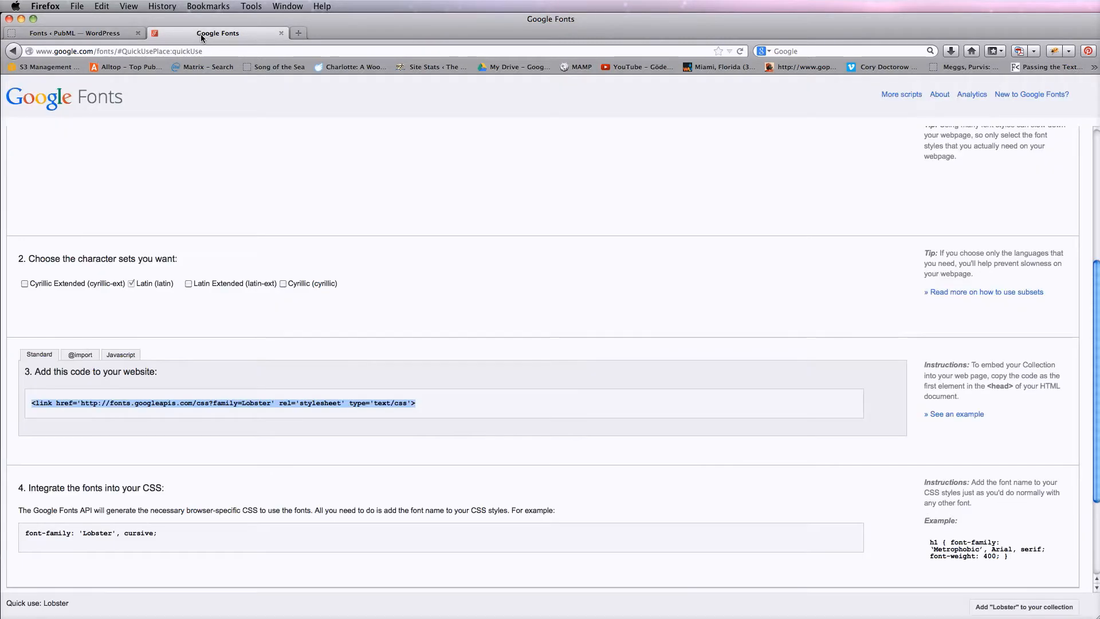
pyautogui.moveTo(173, 538); pyautogui.dragTo(132, 525)
pyautogui.press('super+c')
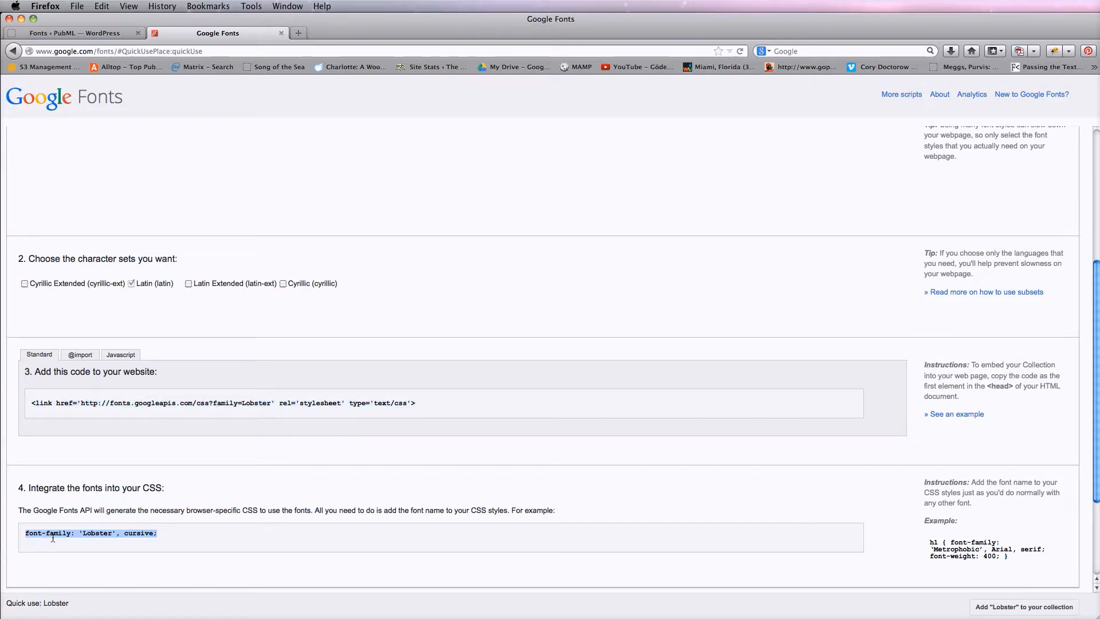
pyautogui.click(118, 32)
pyautogui.click(183, 327)
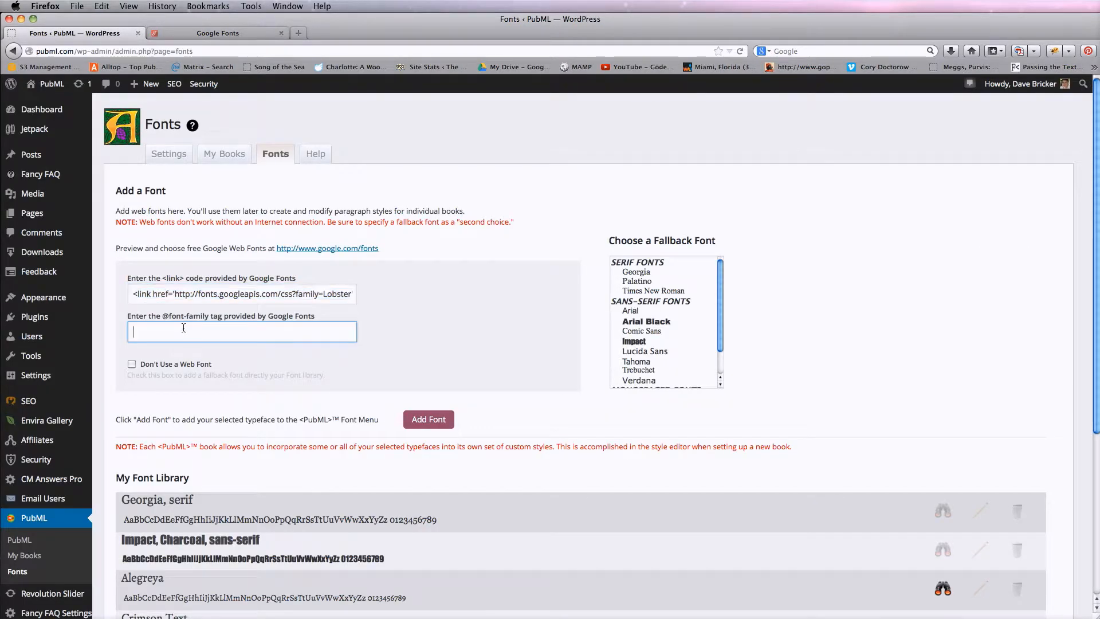
pyautogui.press('super+v')
# Choose Impact as the fallback font and add Lobster to the font library
pyautogui.moveTo(719, 299)
pyautogui.mouseDown()
pyautogui.moveTo(722, 345)
pyautogui.moveTo(714, 291)
pyautogui.mouseUp()
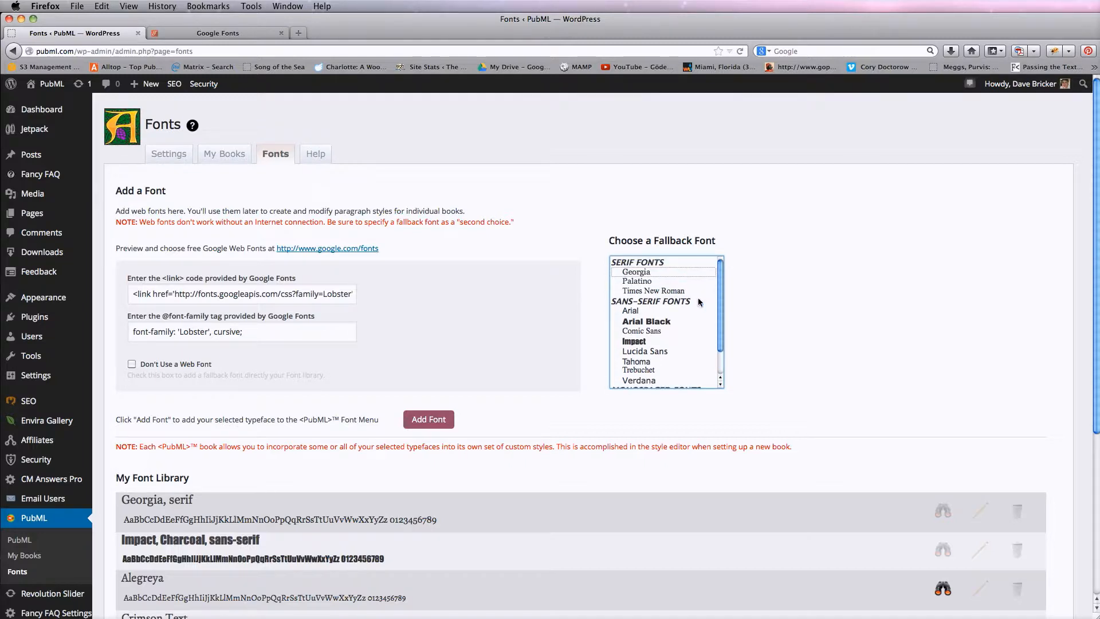
pyautogui.click(637, 341)
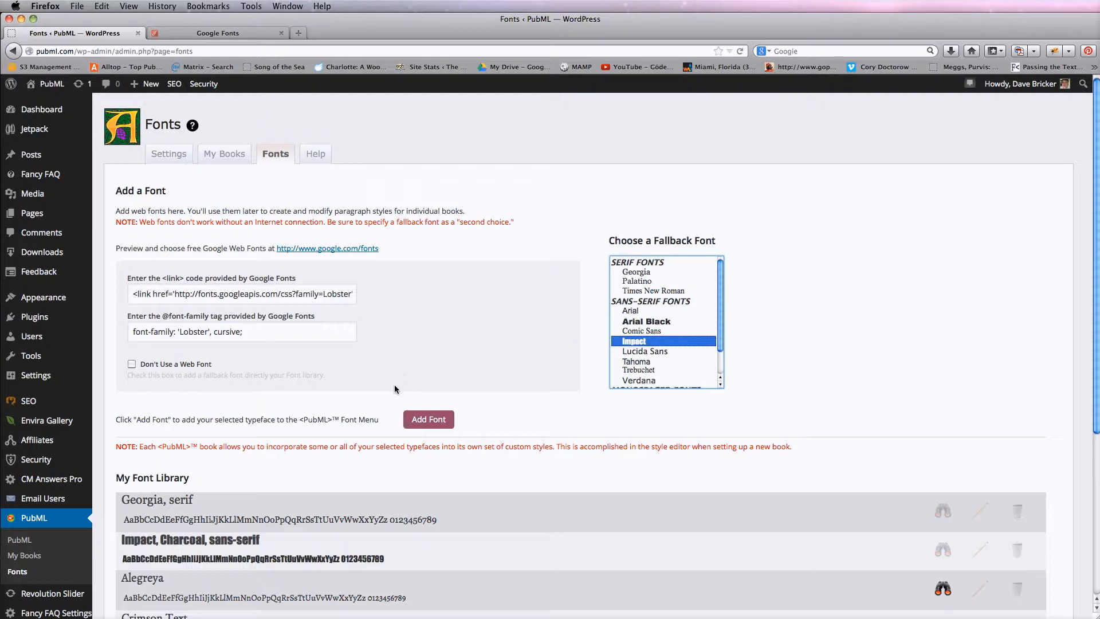
pyautogui.click(415, 420)
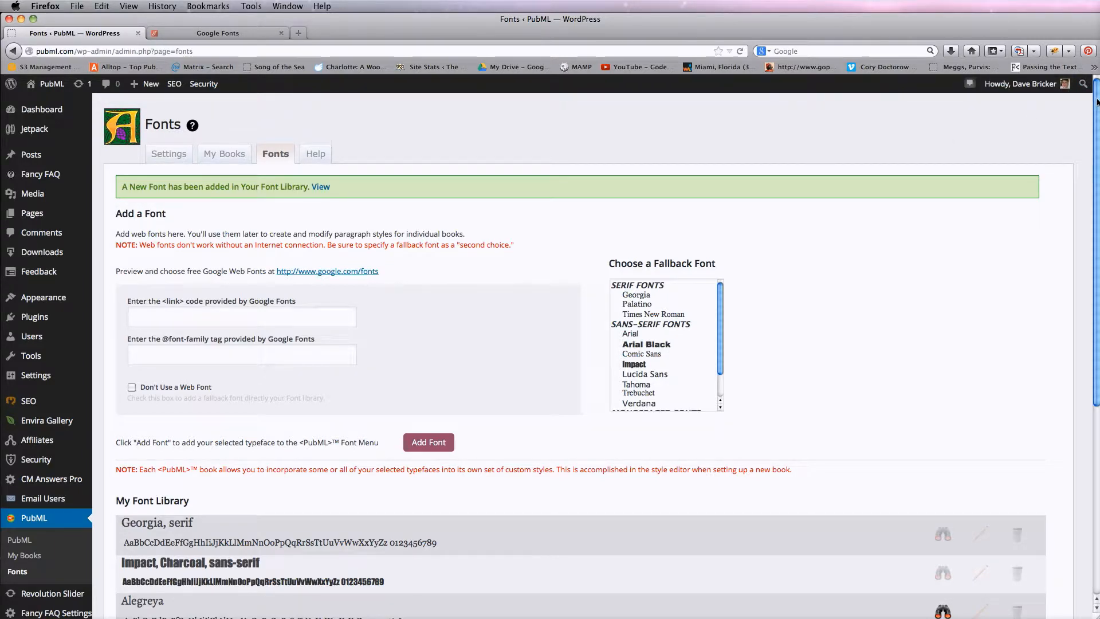
# Open the Lobster entry in My Font Library for editing
pyautogui.moveTo(1097, 102); pyautogui.dragTo(1097, 292)
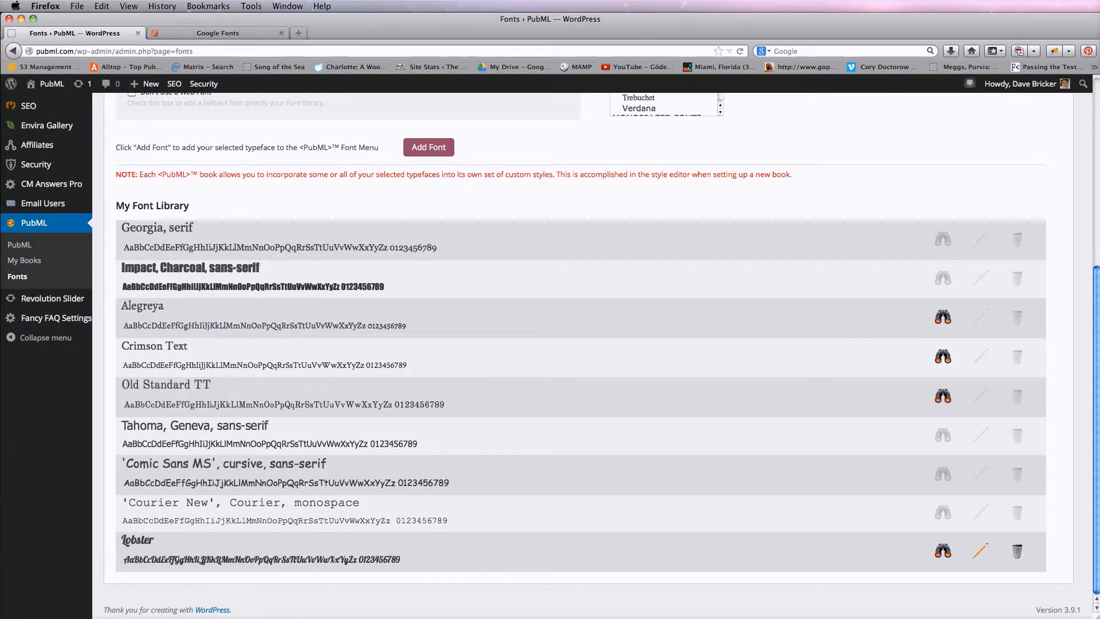
pyautogui.click(982, 552)
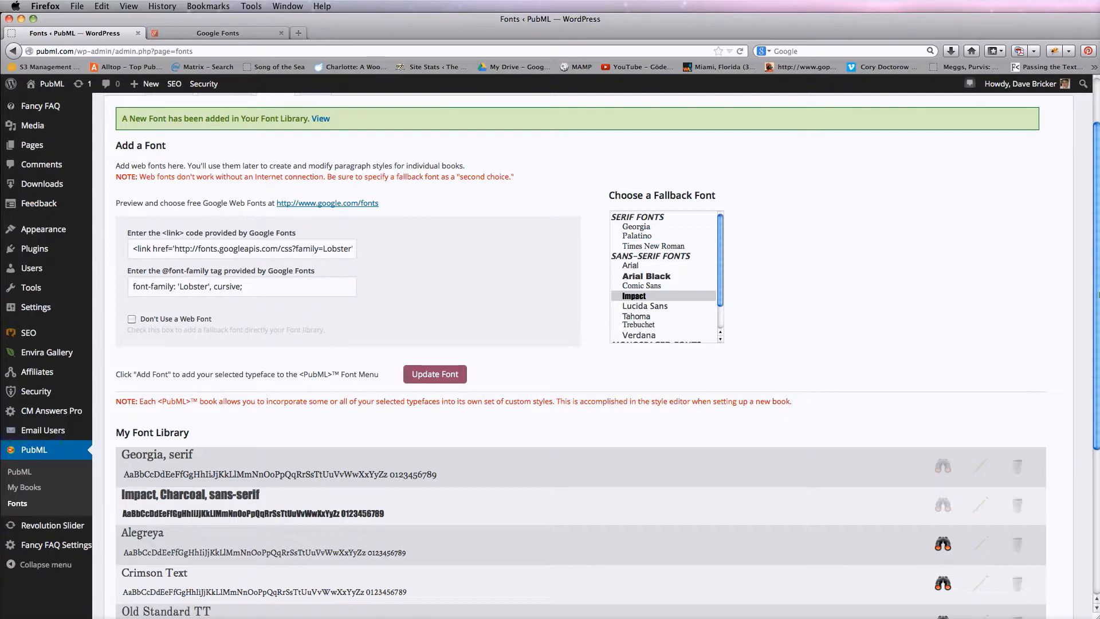
pyautogui.moveTo(1097, 297); pyautogui.dragTo(1097, 445)
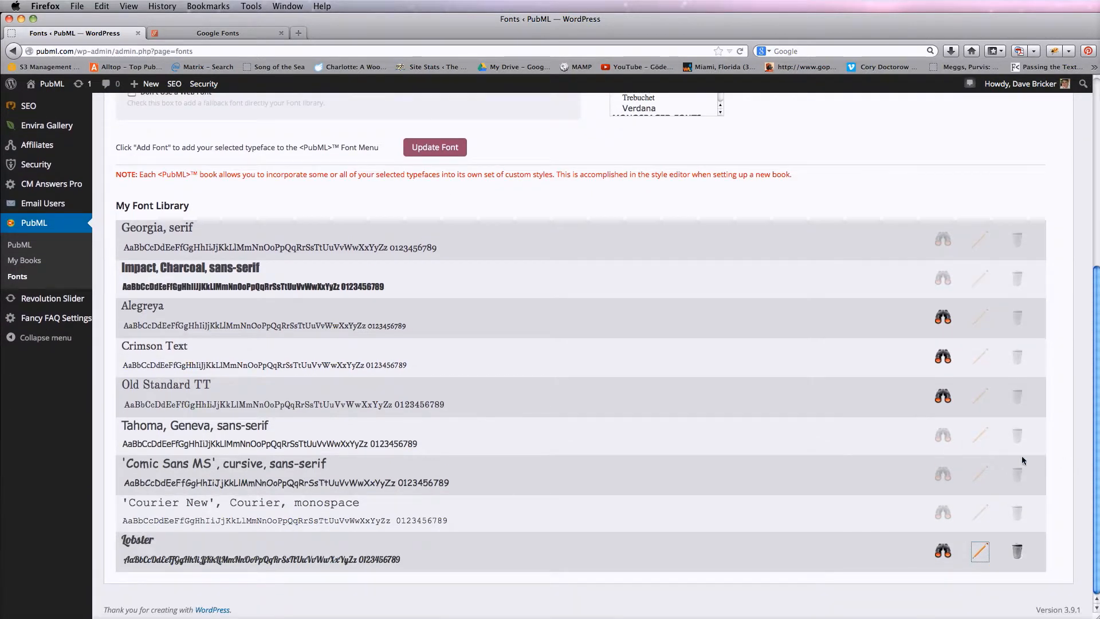
# Preview Lobster's specimen from the font library in the pop-out window, then close it
pyautogui.click(943, 551)
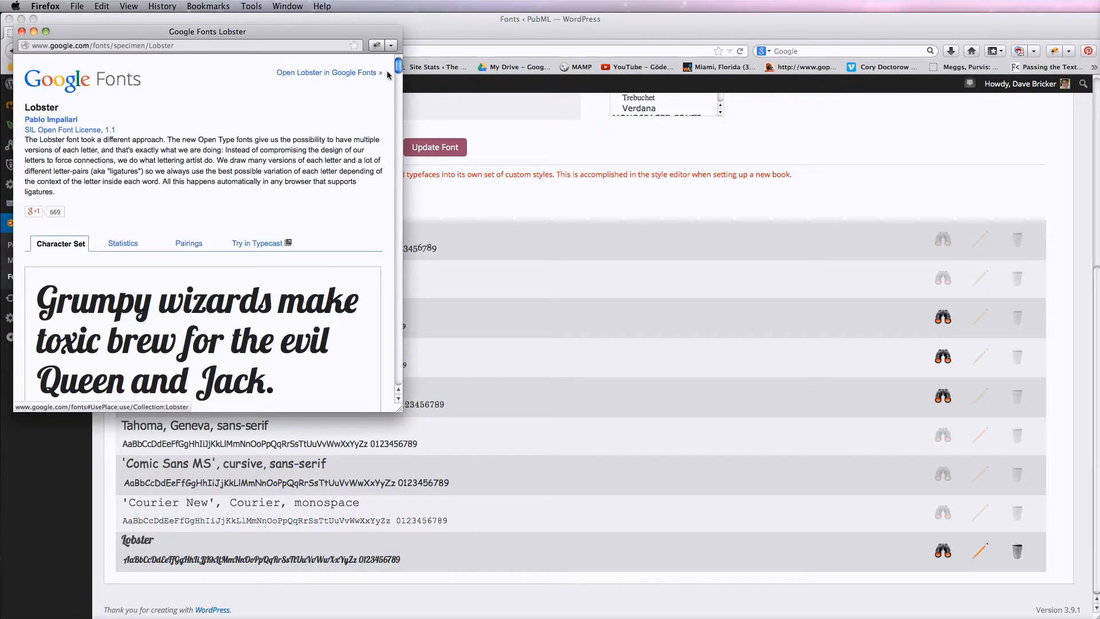
pyautogui.moveTo(395, 70)
pyautogui.mouseDown()
pyautogui.moveTo(393, 208)
pyautogui.moveTo(386, 60)
pyautogui.mouseUp()
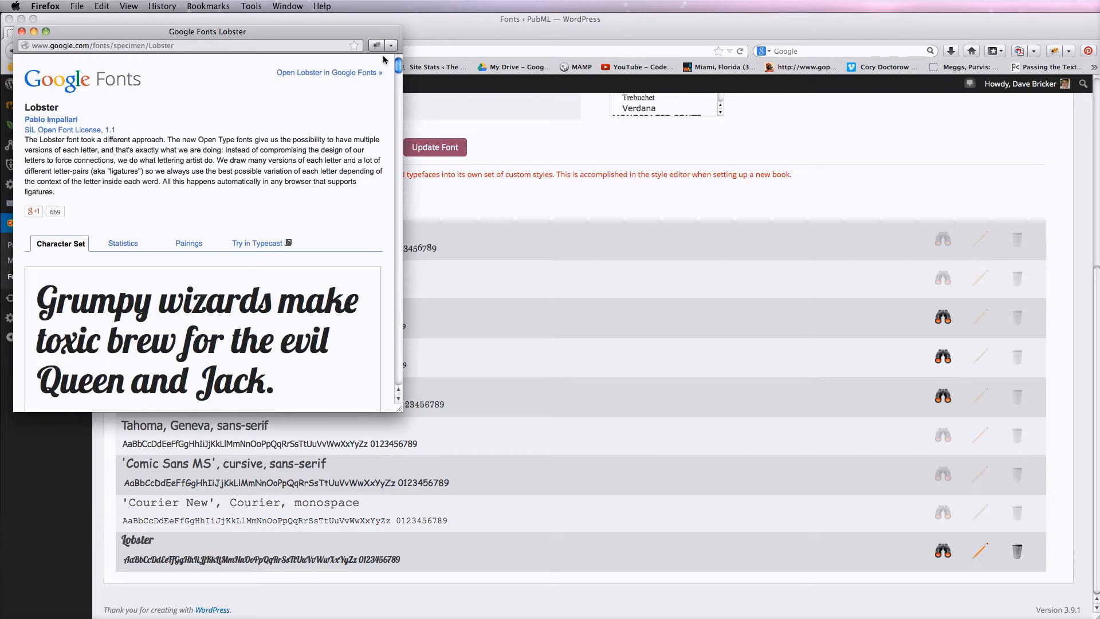
pyautogui.click(21, 32)
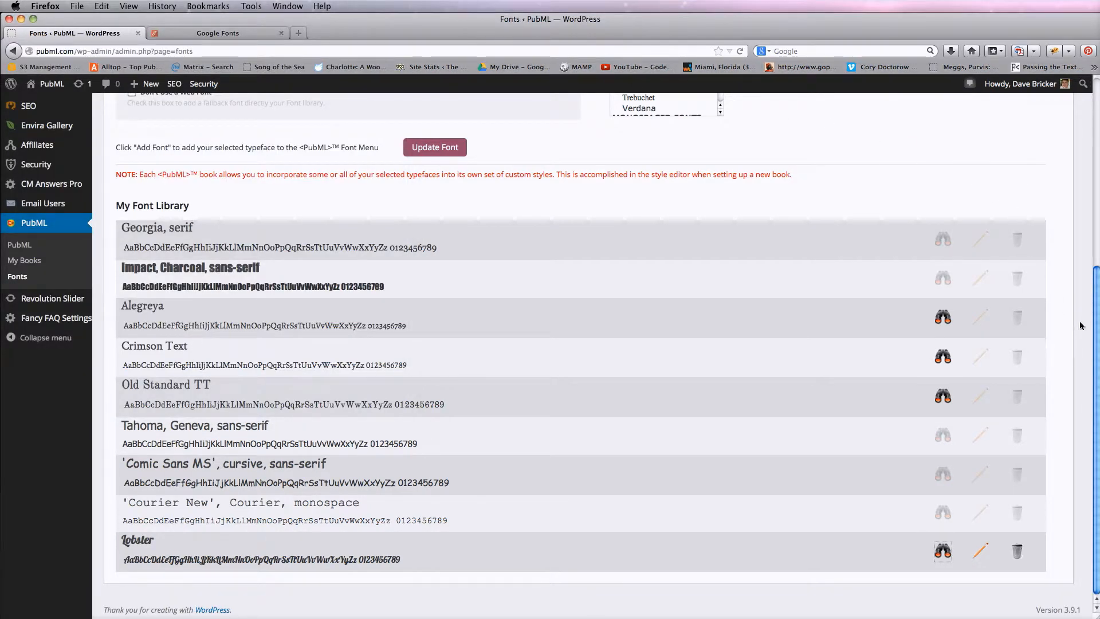
# Open the Text Styles section of the style editor for Dummy Book
pyautogui.moveTo(1098, 330); pyautogui.dragTo(1098, 142)
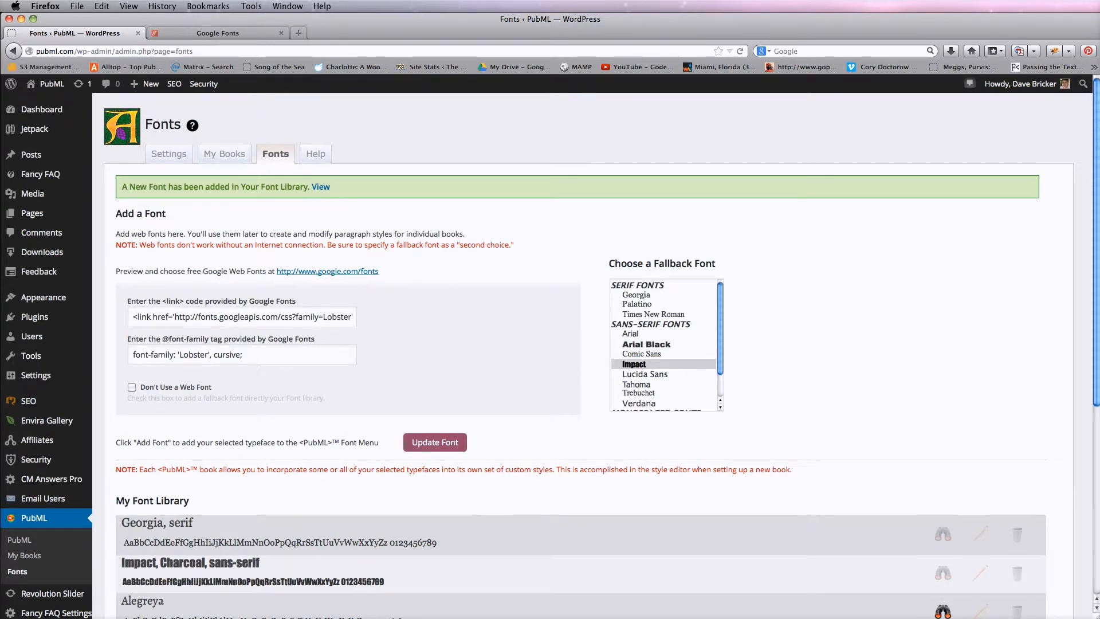
pyautogui.click(229, 153)
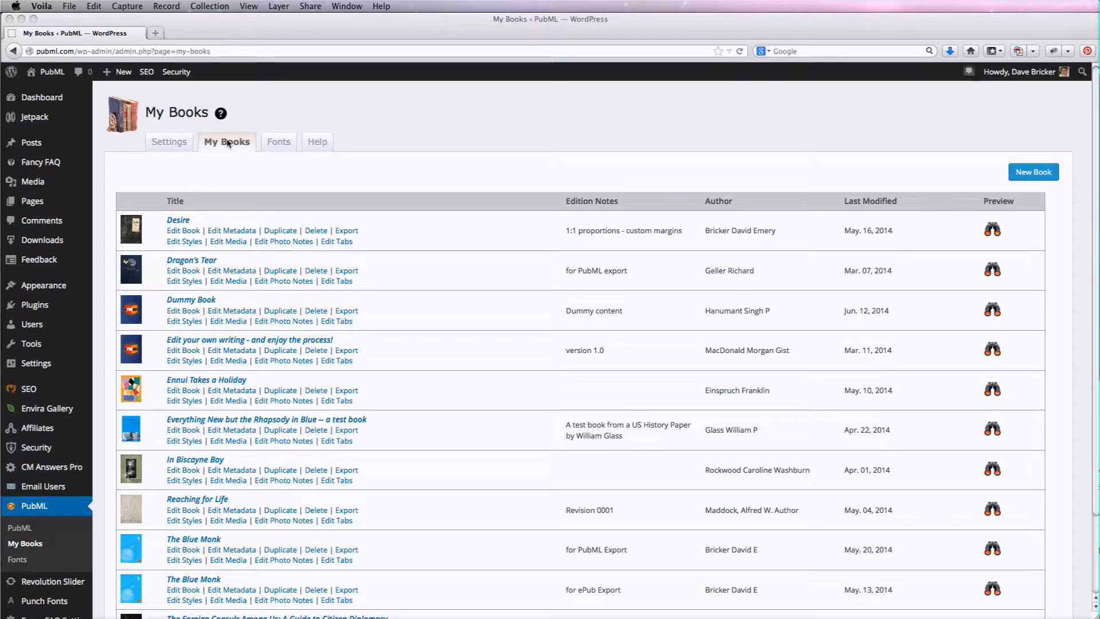
pyautogui.click(188, 322)
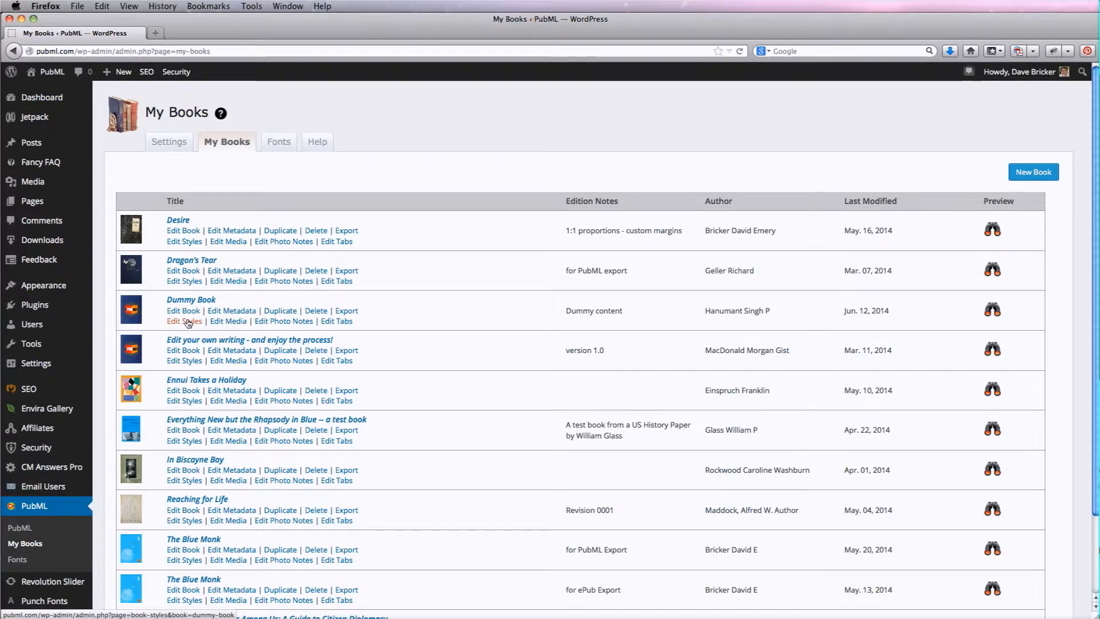
pyautogui.click(187, 323)
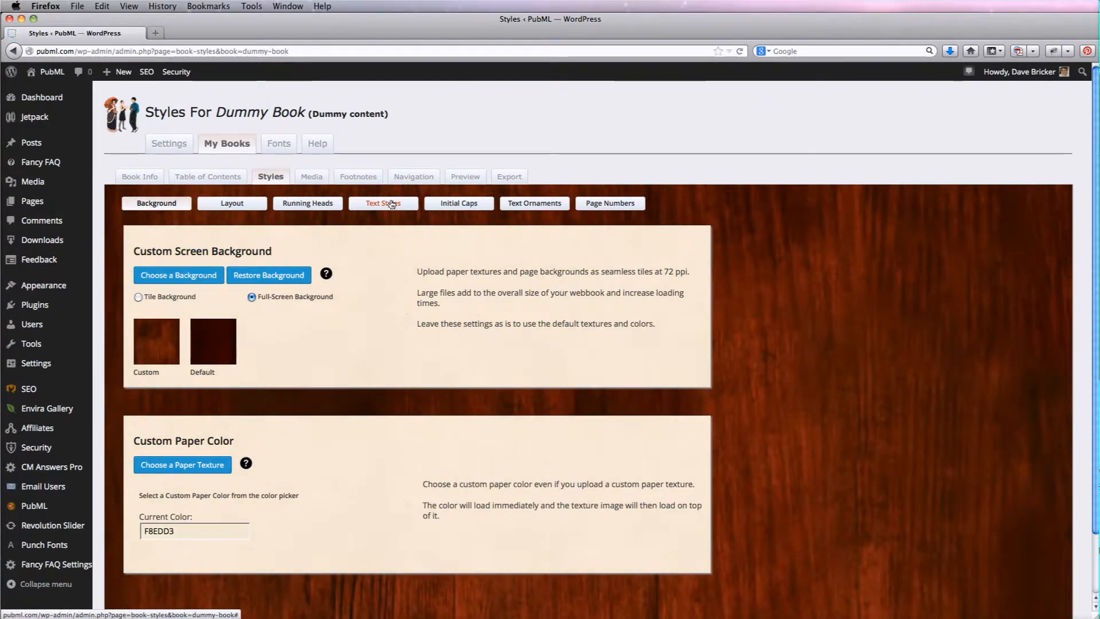
pyautogui.click(391, 205)
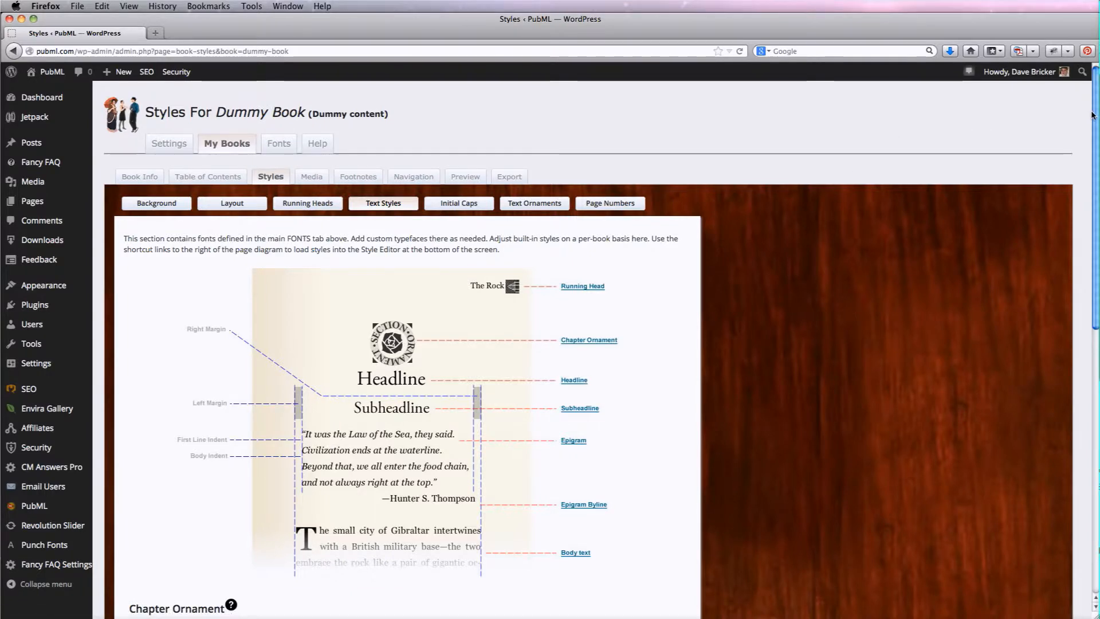
pyautogui.scroll(-5, 1096, 218)
pyautogui.scroll(-10, 1096, 218)
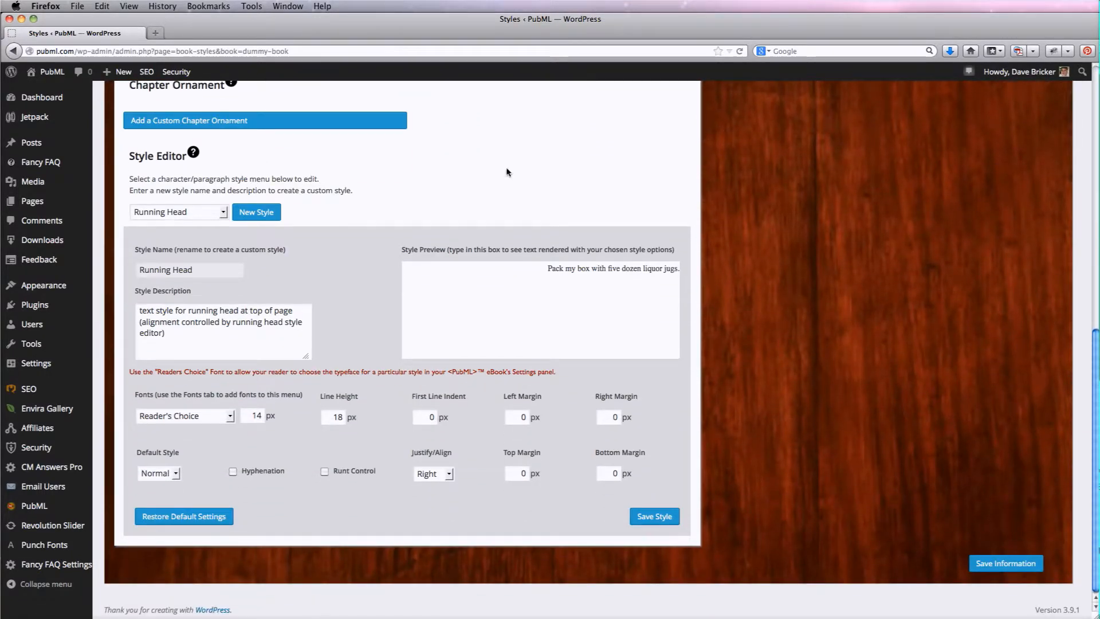
# Create a new custom style named Lobster Script
pyautogui.click(223, 212)
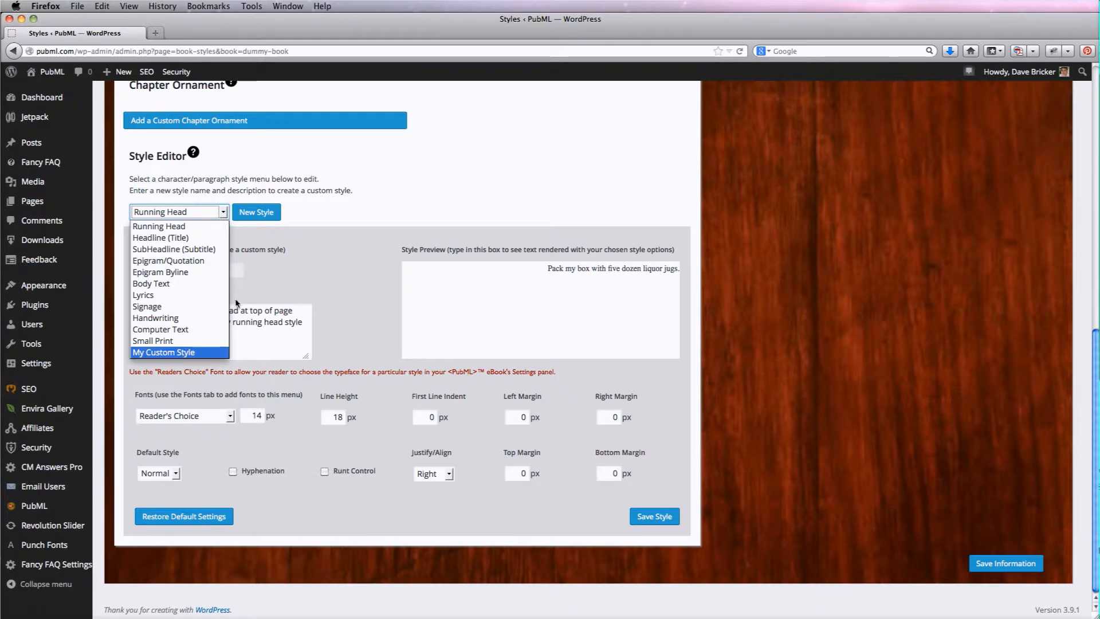
pyautogui.click(353, 224)
pyautogui.click(259, 214)
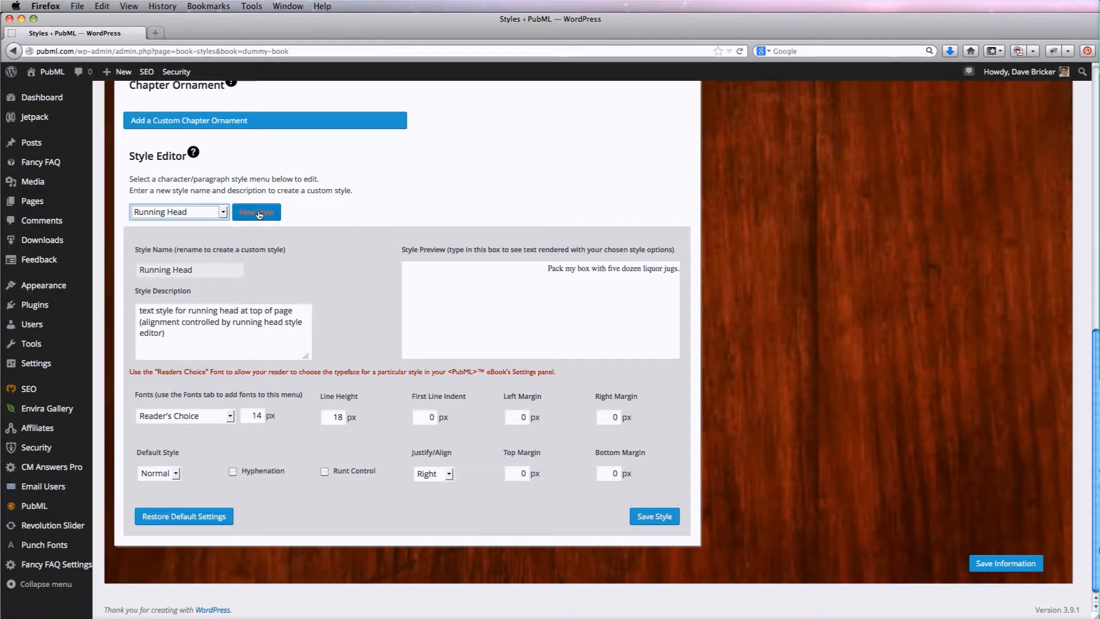
pyautogui.click(172, 273)
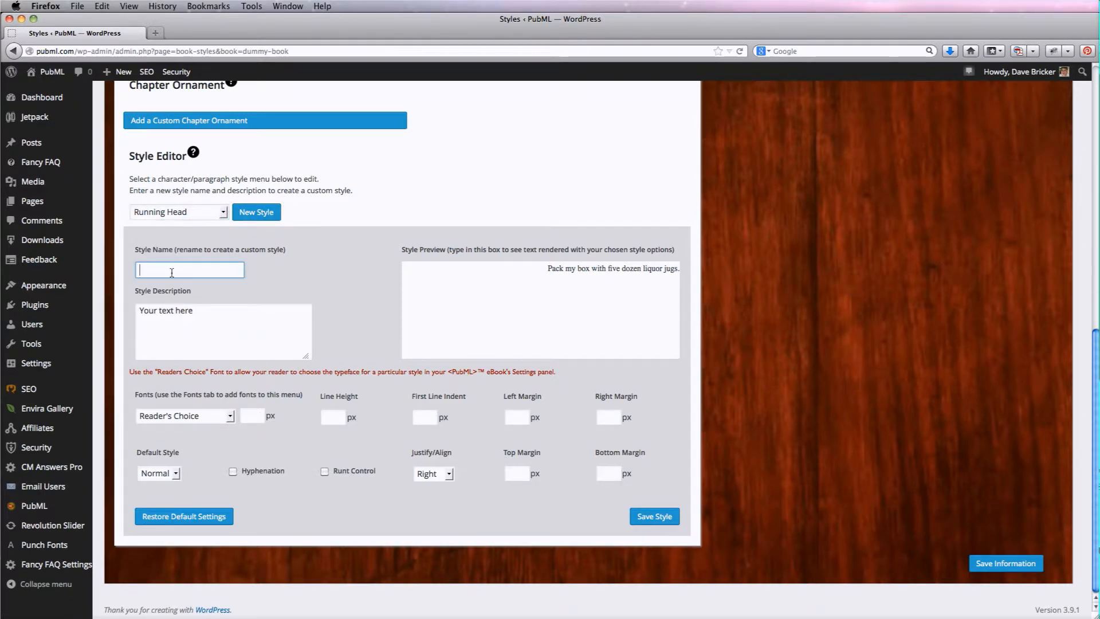
pyautogui.write('LObster Script')
# Replace the style description with "script titles"
pyautogui.moveTo(250, 320); pyautogui.dragTo(96, 296)
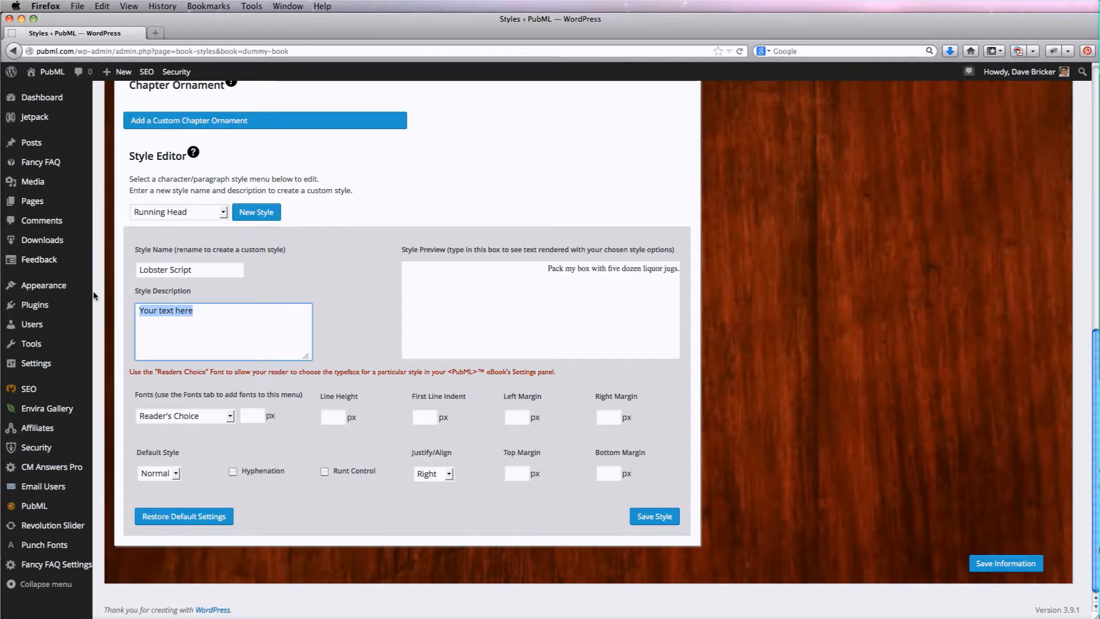
pyautogui.press('BackSpace')
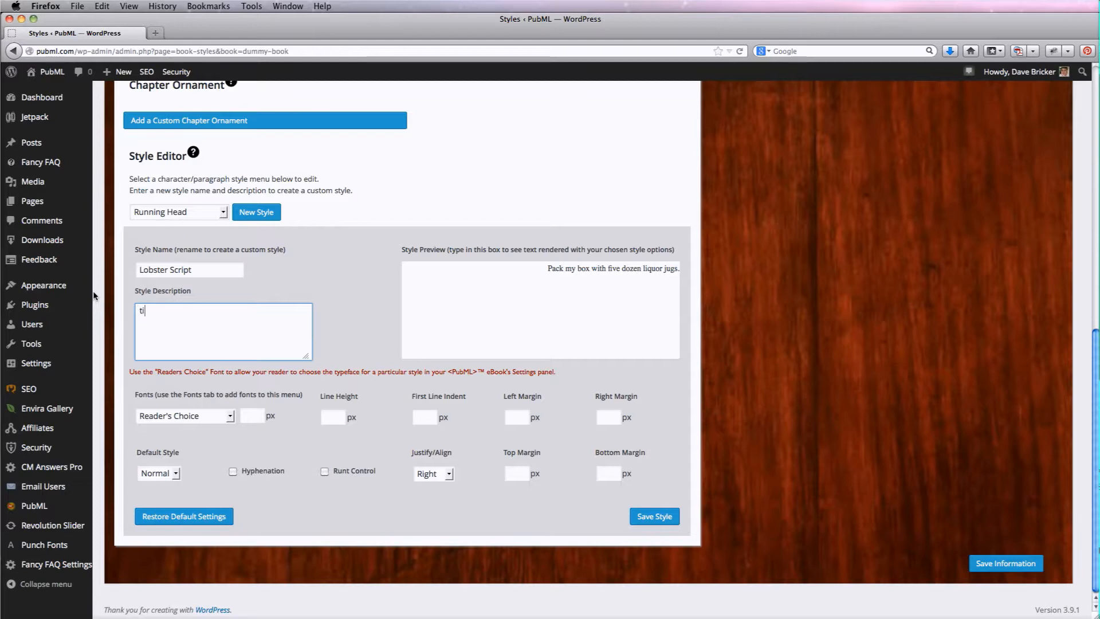
pyautogui.write('script titles')
# Set the style's font to Lobster at 32 px
pyautogui.click(230, 416)
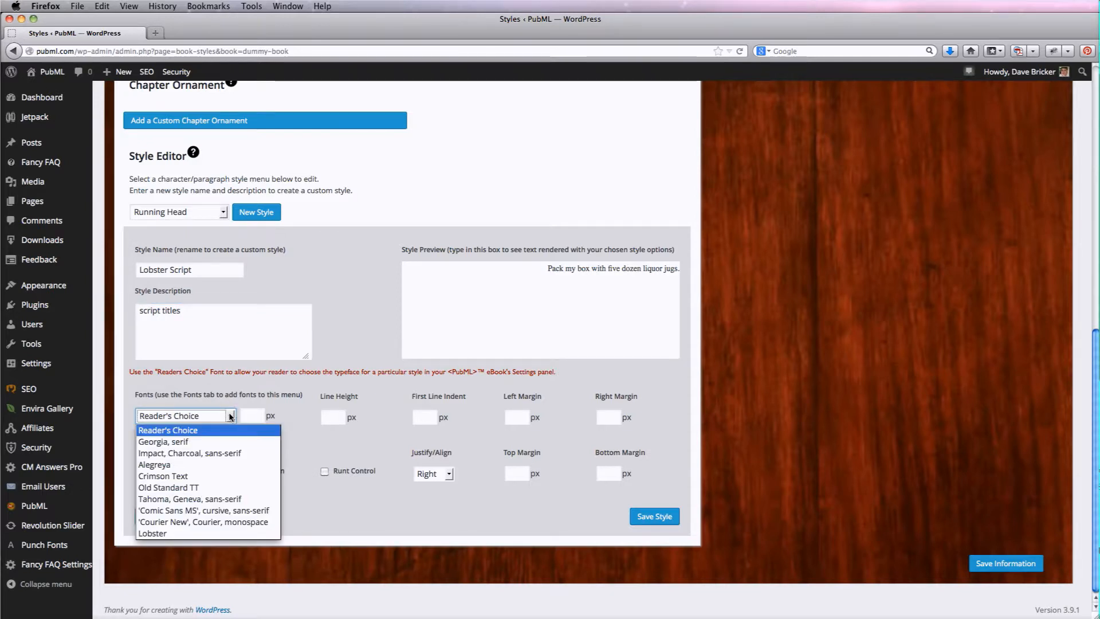
pyautogui.click(162, 534)
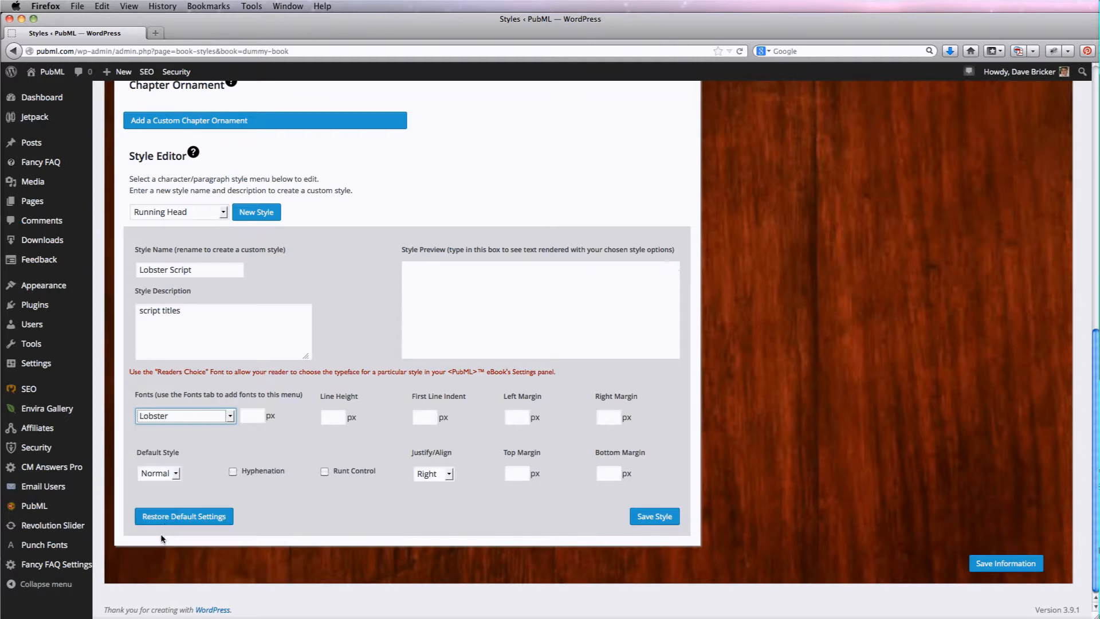
pyautogui.click(251, 416)
pyautogui.write('3')
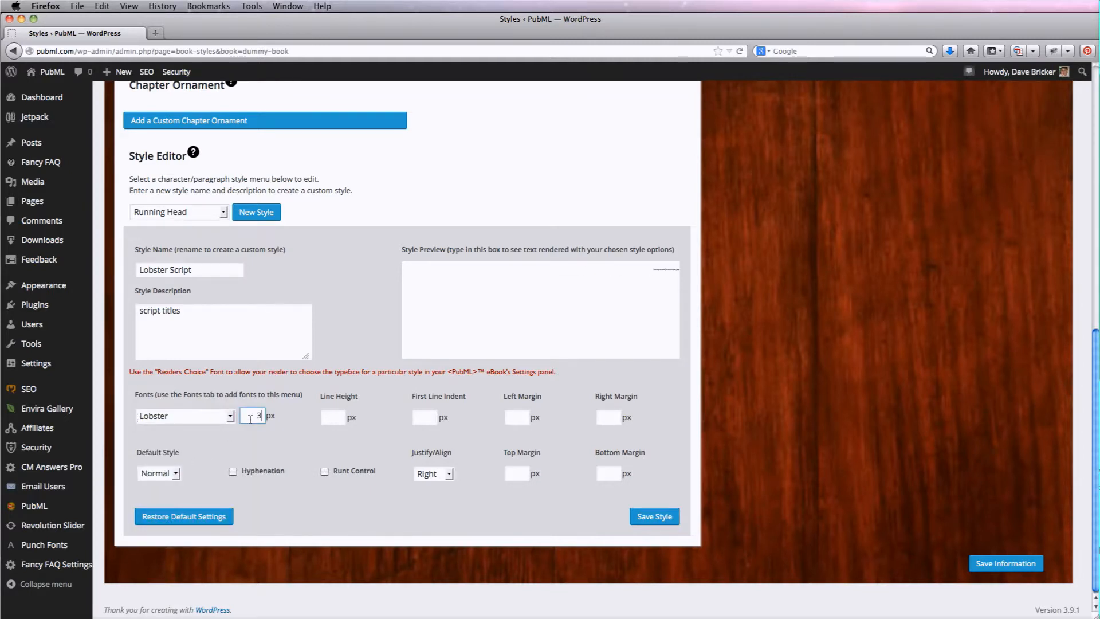
pyautogui.write('2')
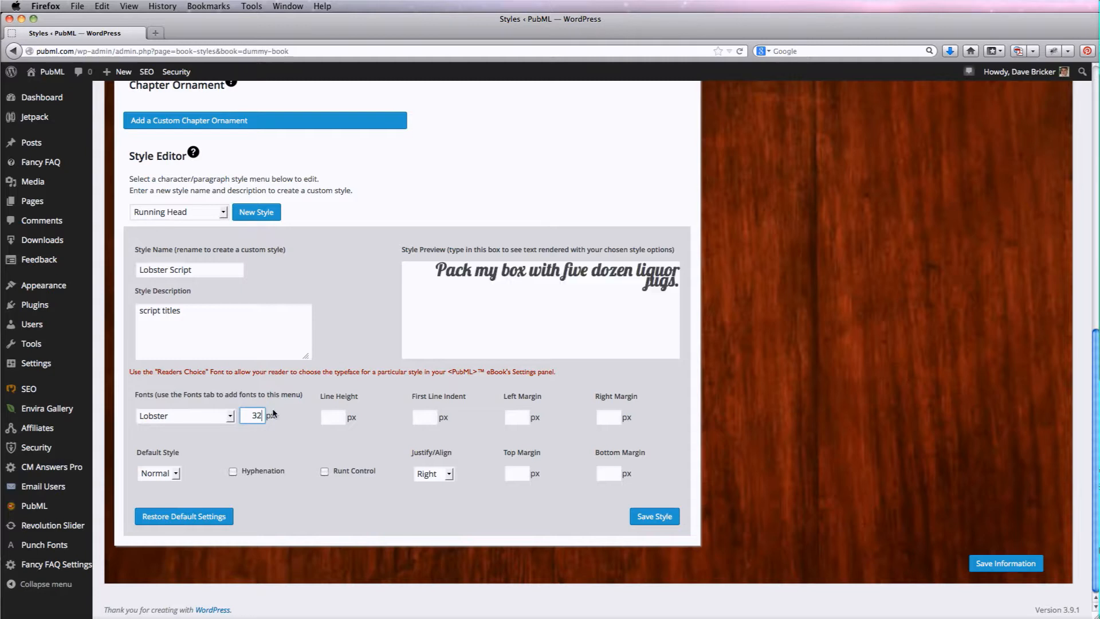
# Set the line height to 38 px and the first line indent to 0 px
pyautogui.click(332, 420)
pyautogui.write('39')
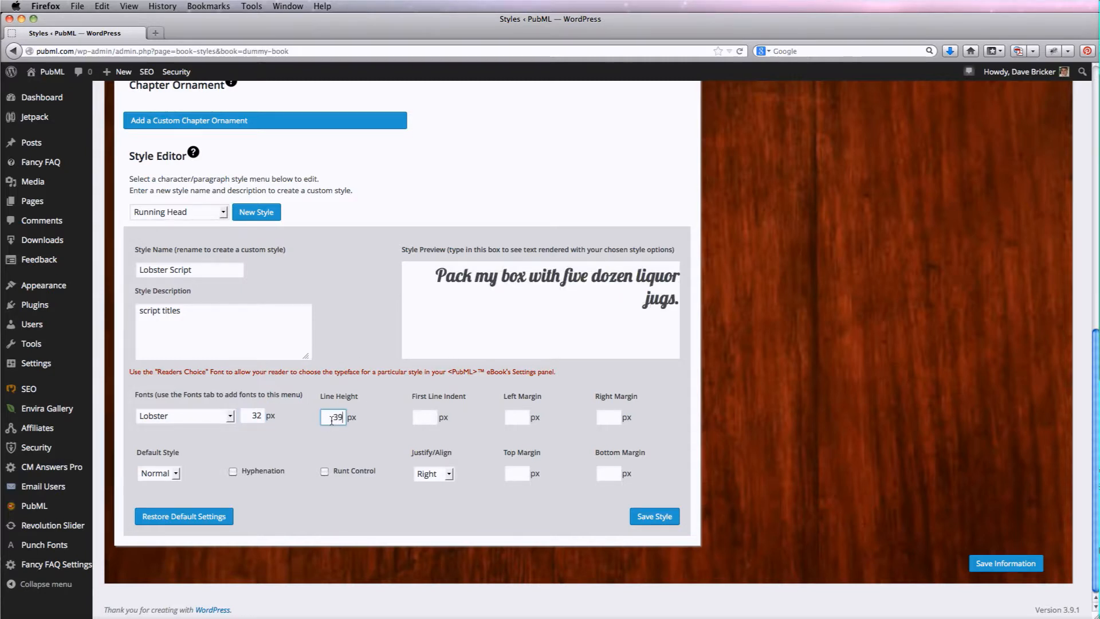
pyautogui.press('BackSpace')
pyautogui.write('8')
pyautogui.click(423, 422)
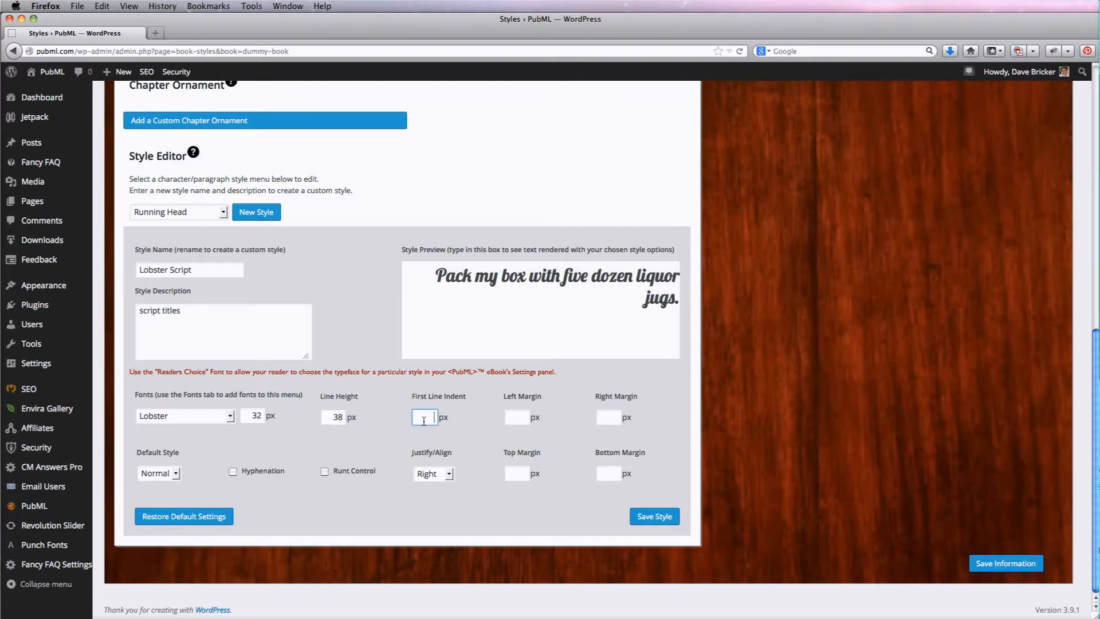
pyautogui.write('0')
# Set the alignment to Center and enable Runt Control
pyautogui.click(449, 475)
pyautogui.click(440, 511)
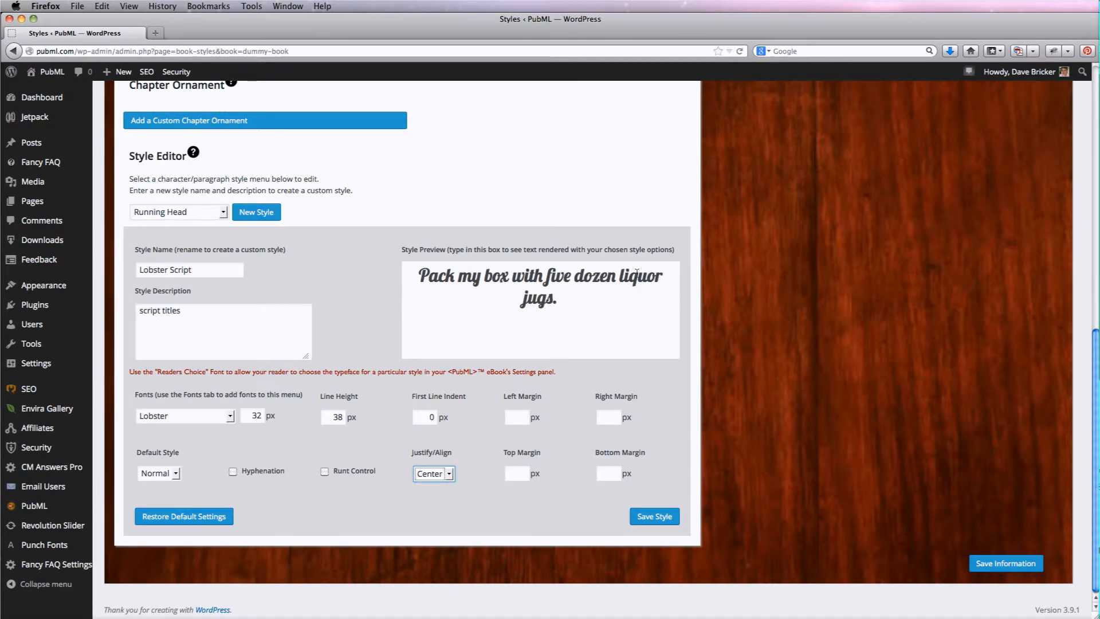
pyautogui.click(325, 472)
pyautogui.moveTo(557, 302); pyautogui.dragTo(621, 281)
pyautogui.click(601, 314)
pyautogui.moveTo(657, 281); pyautogui.dragTo(663, 282)
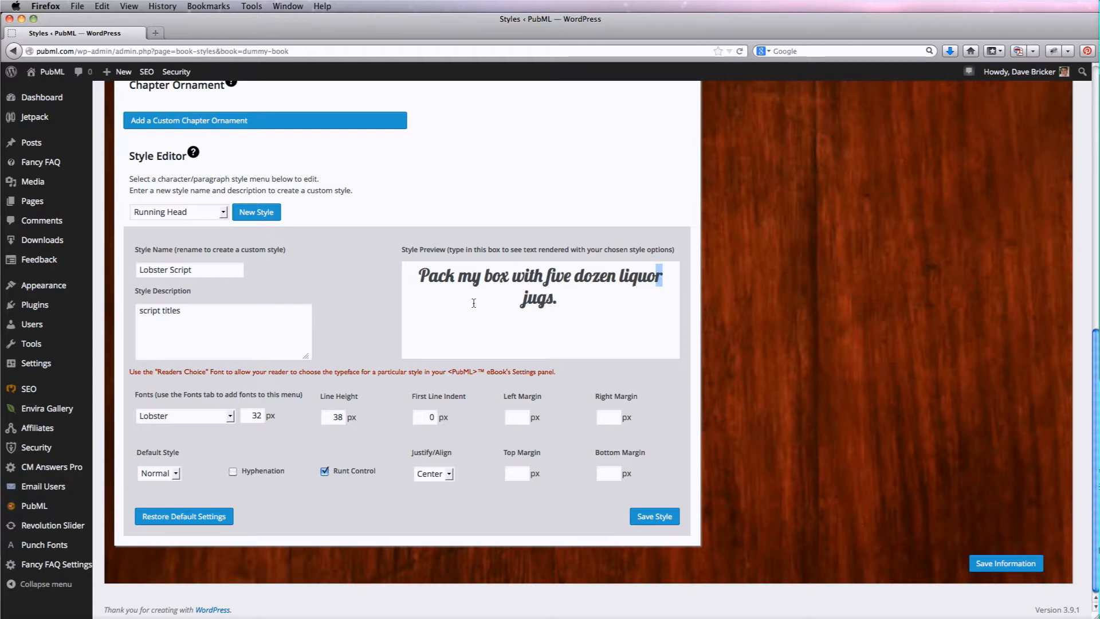
pyautogui.click(573, 306)
# Set the bottom margin to 38 px
pyautogui.click(603, 474)
pyautogui.write('3')
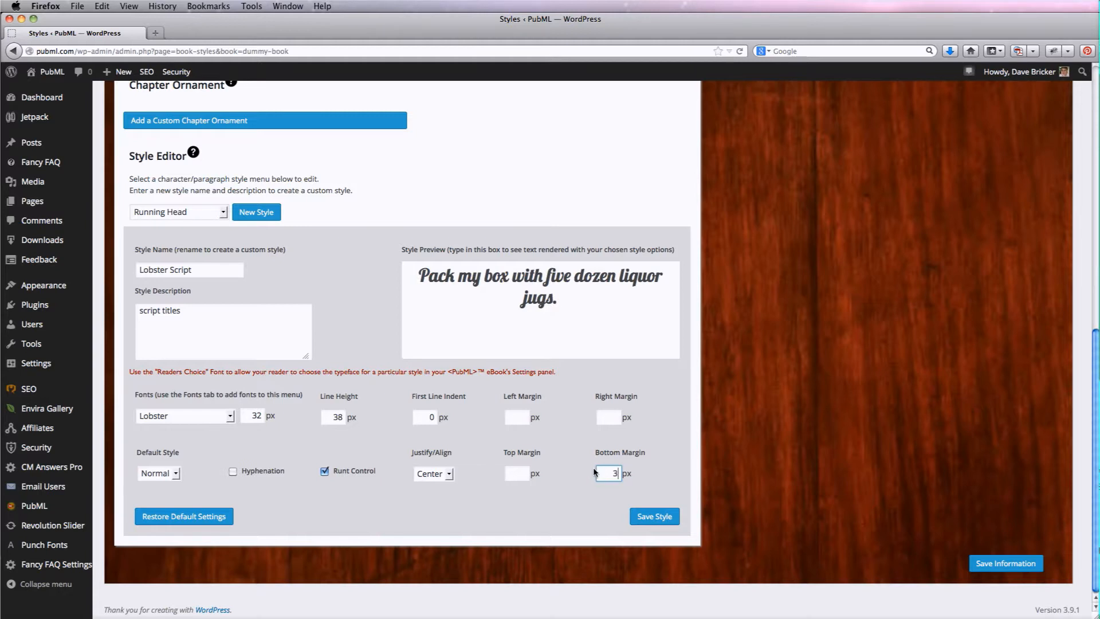
pyautogui.write('8')
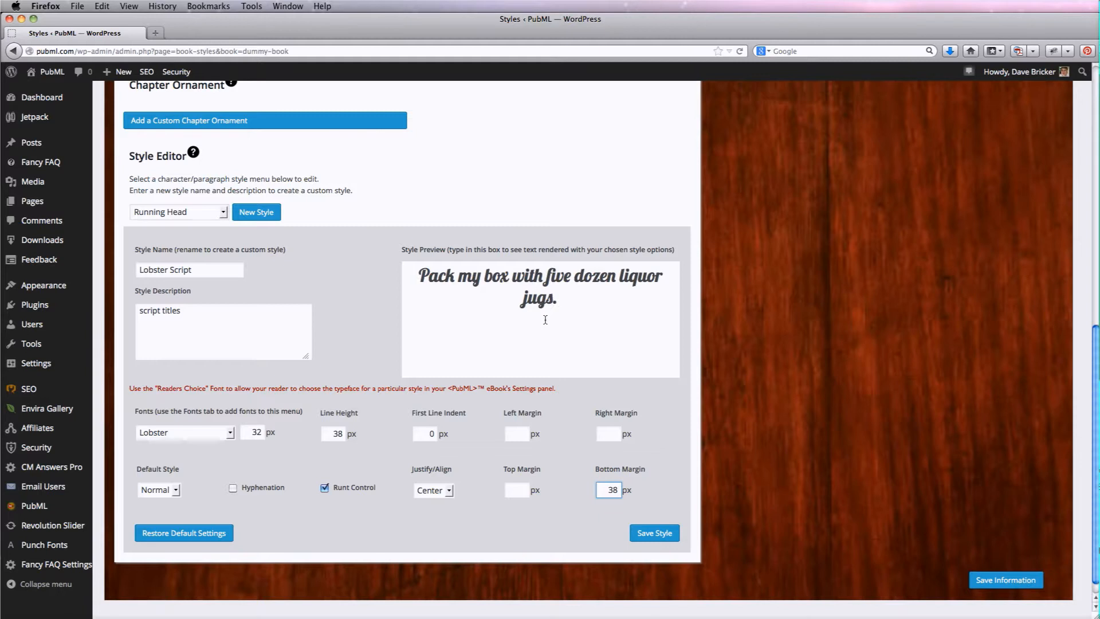
# Save the Lobster Script style
pyautogui.click(177, 490)
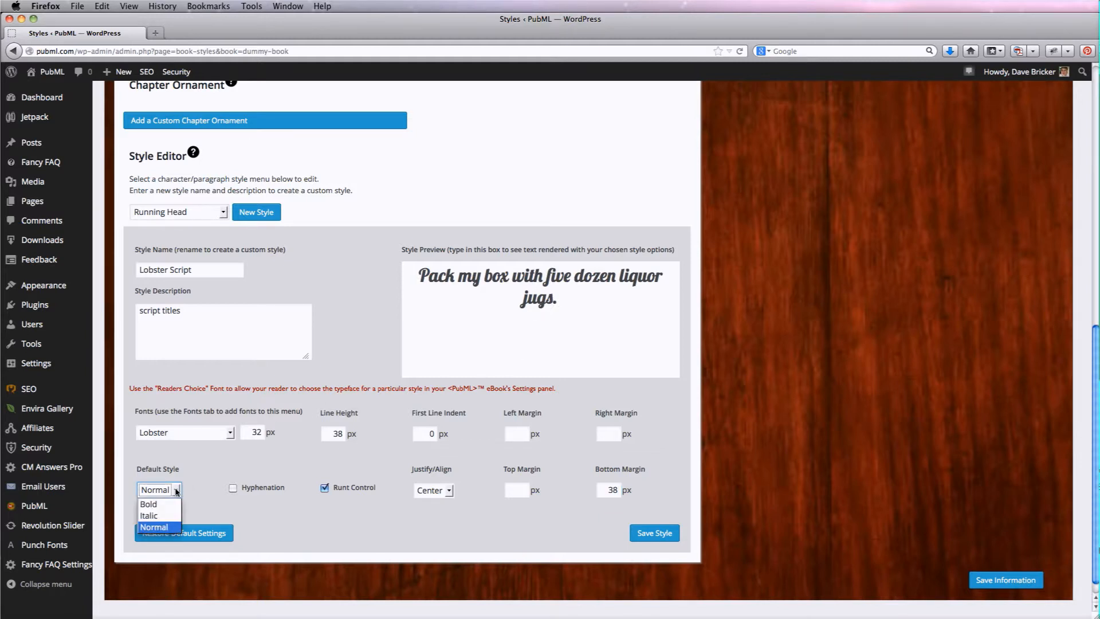
pyautogui.click(209, 460)
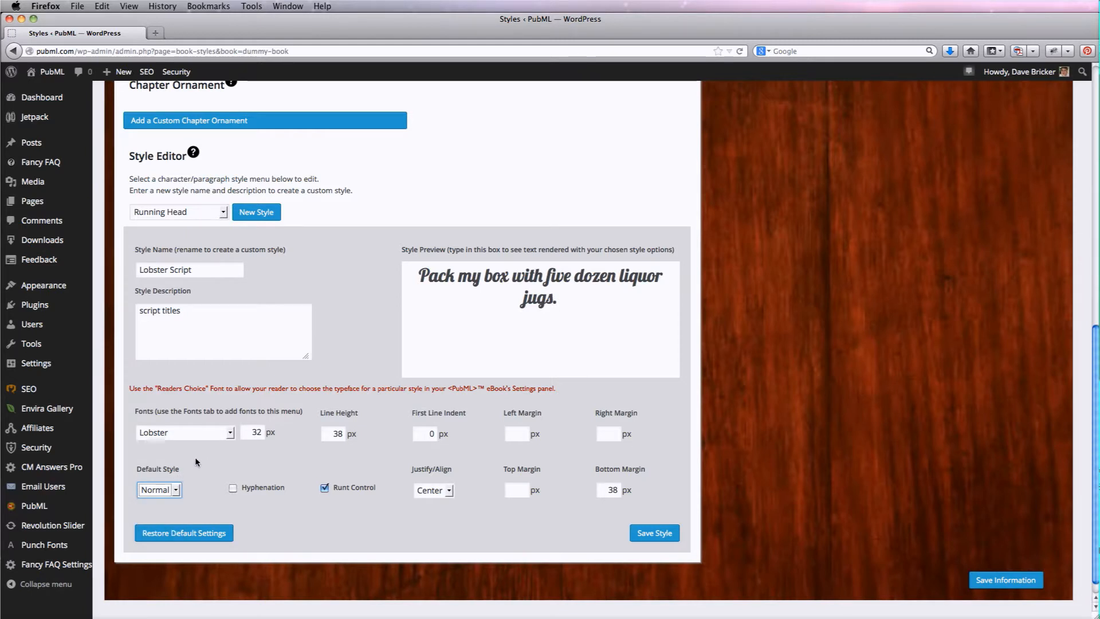
pyautogui.click(651, 533)
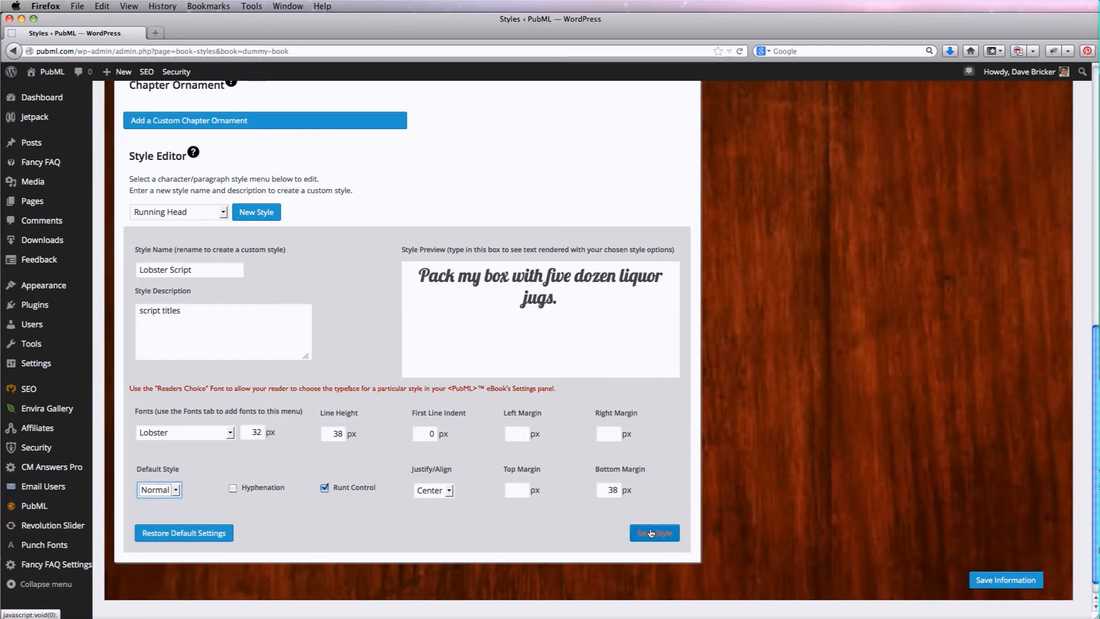
pyautogui.click(652, 533)
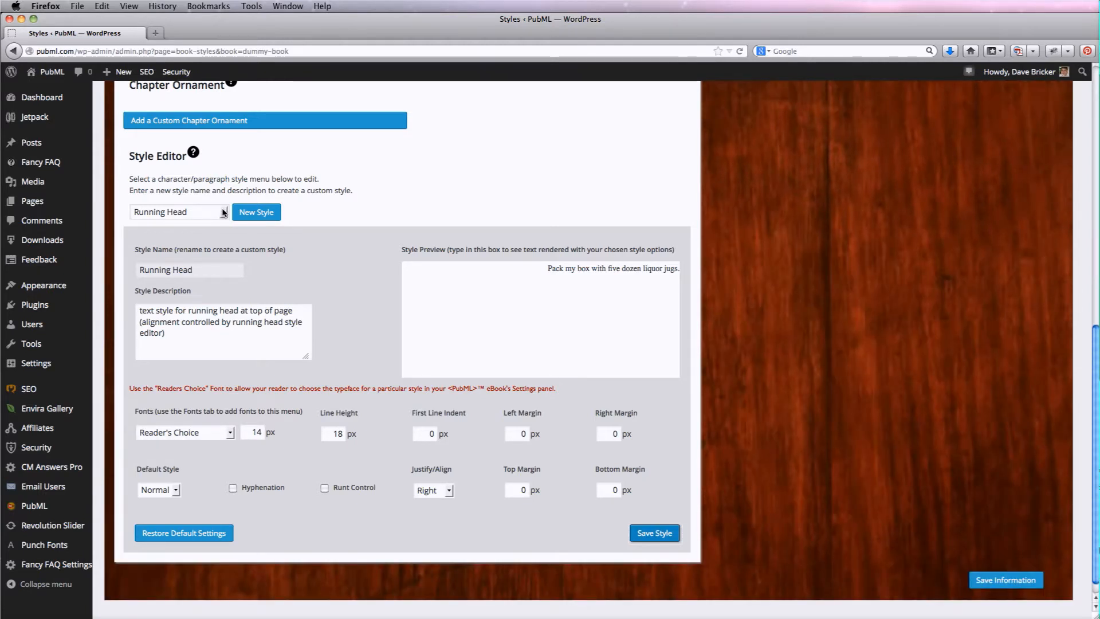
# Load the Lobster Script style back into the style editor and save the book information
pyautogui.click(223, 212)
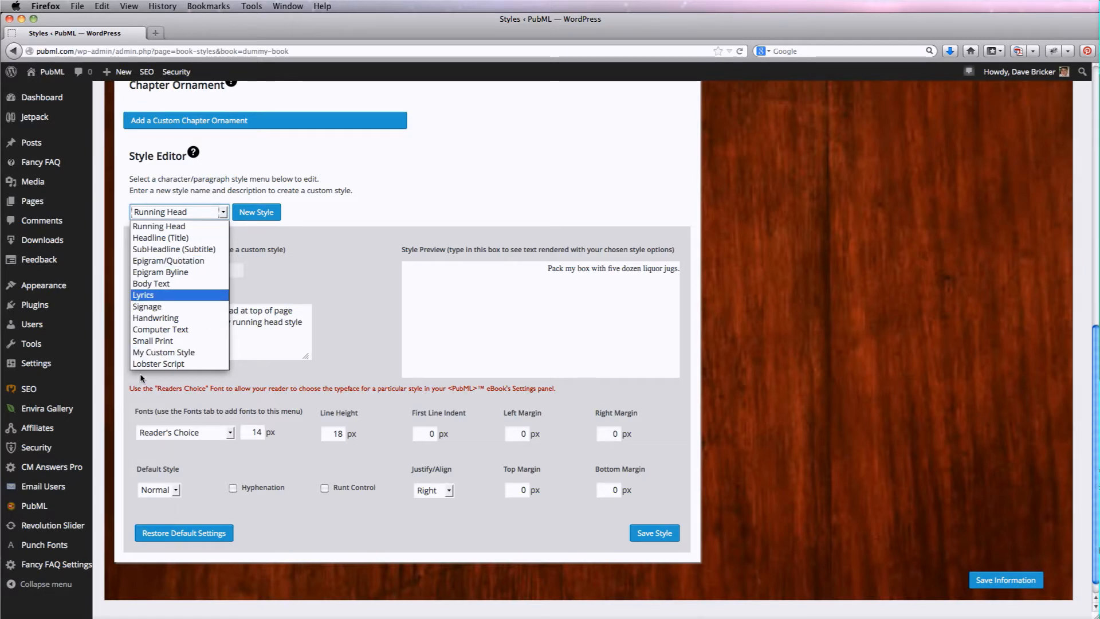
pyautogui.click(145, 227)
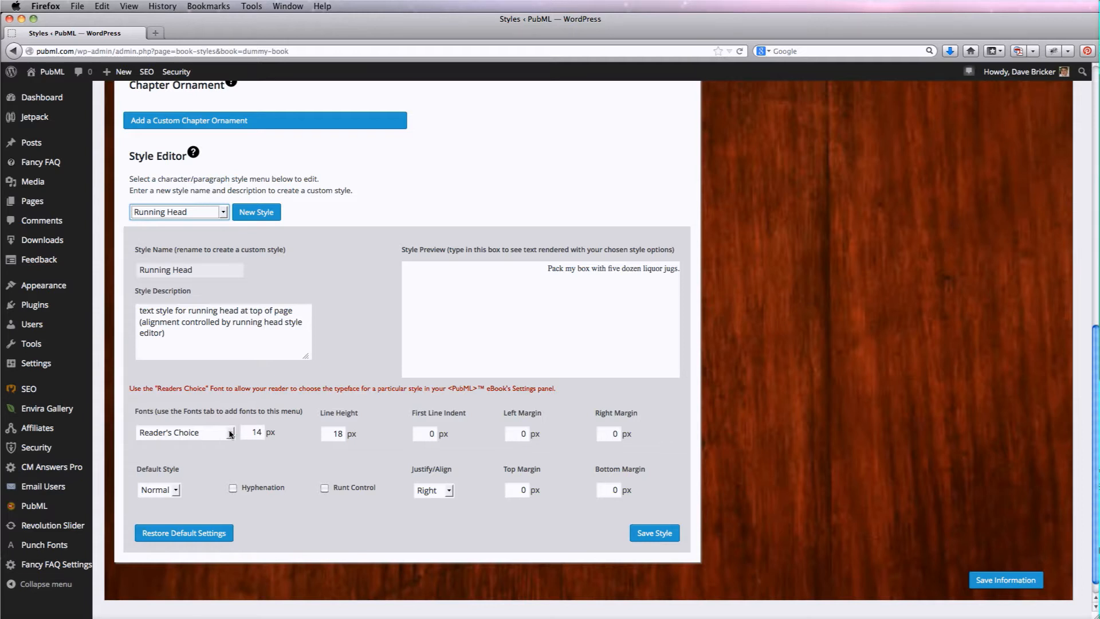
pyautogui.click(224, 213)
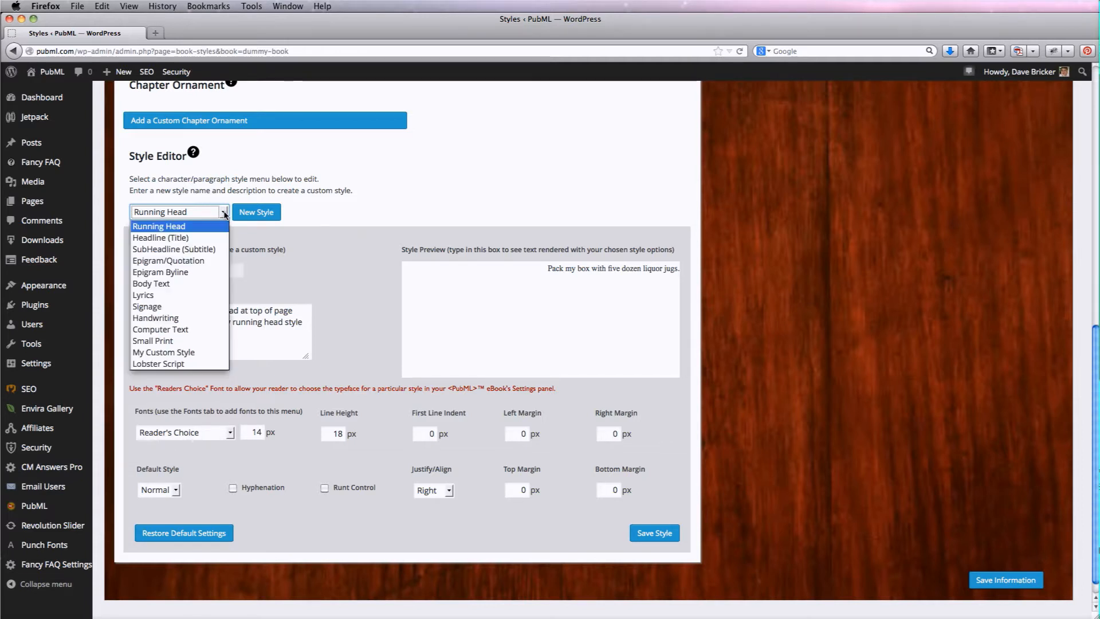
pyautogui.click(185, 365)
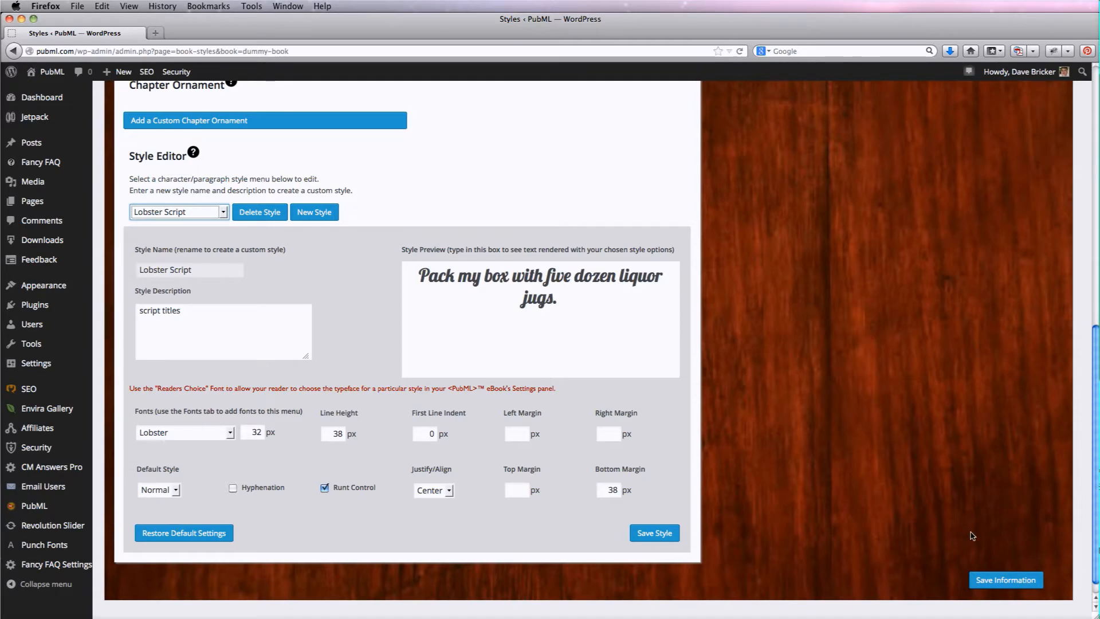
pyautogui.click(996, 580)
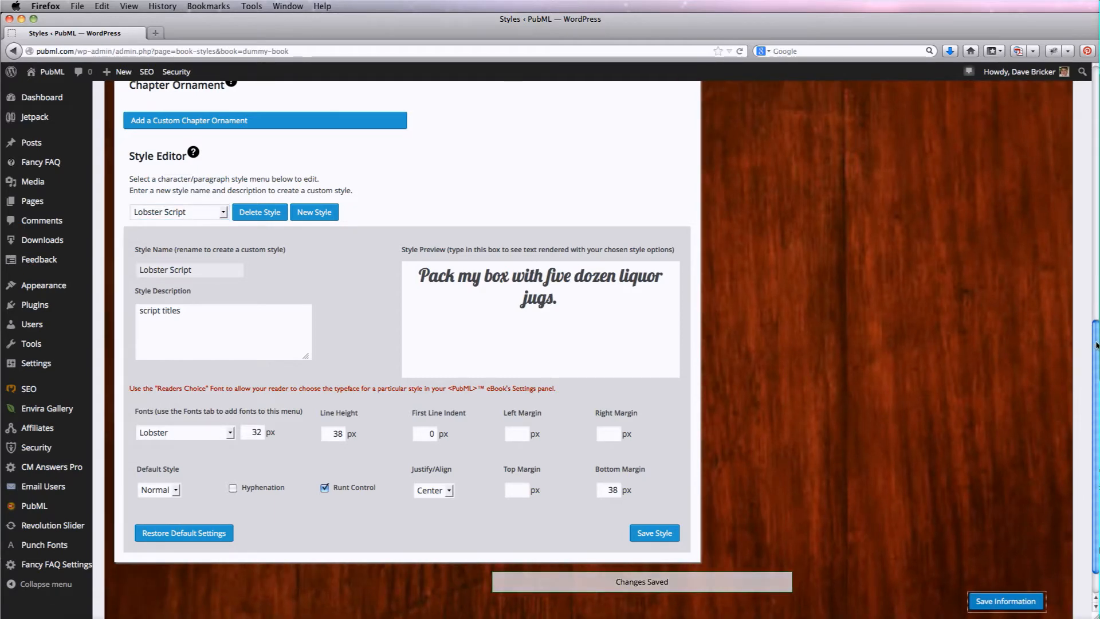
# Open the Introducing <PubML>™ section from the table of contents for editing
pyautogui.scroll(10, 1097, 345)
pyautogui.scroll(1, 596, 344)
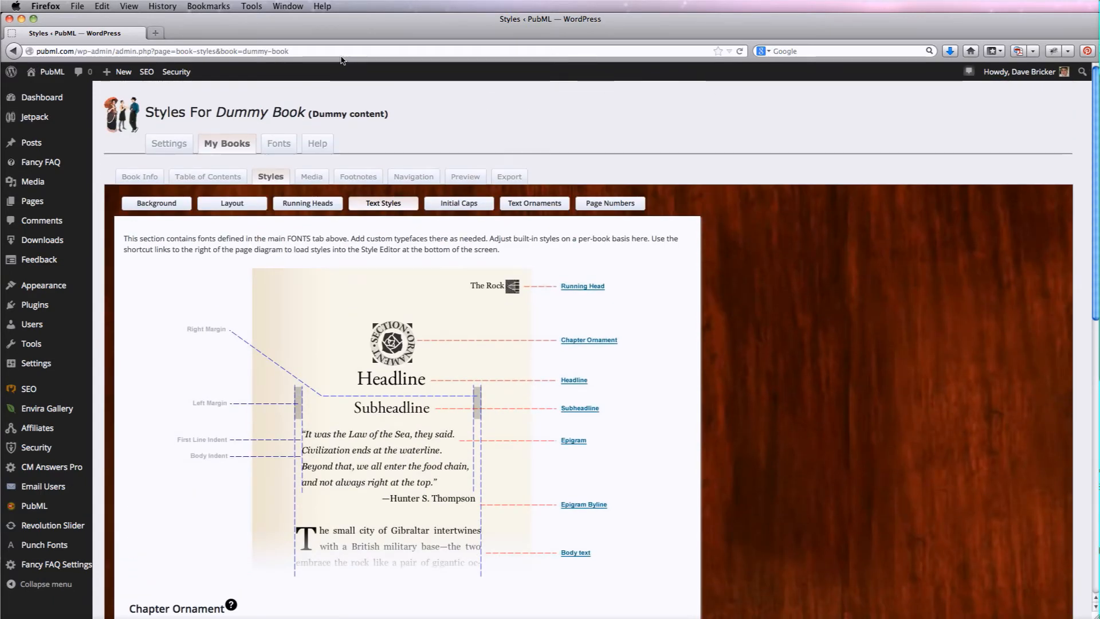
pyautogui.click(211, 178)
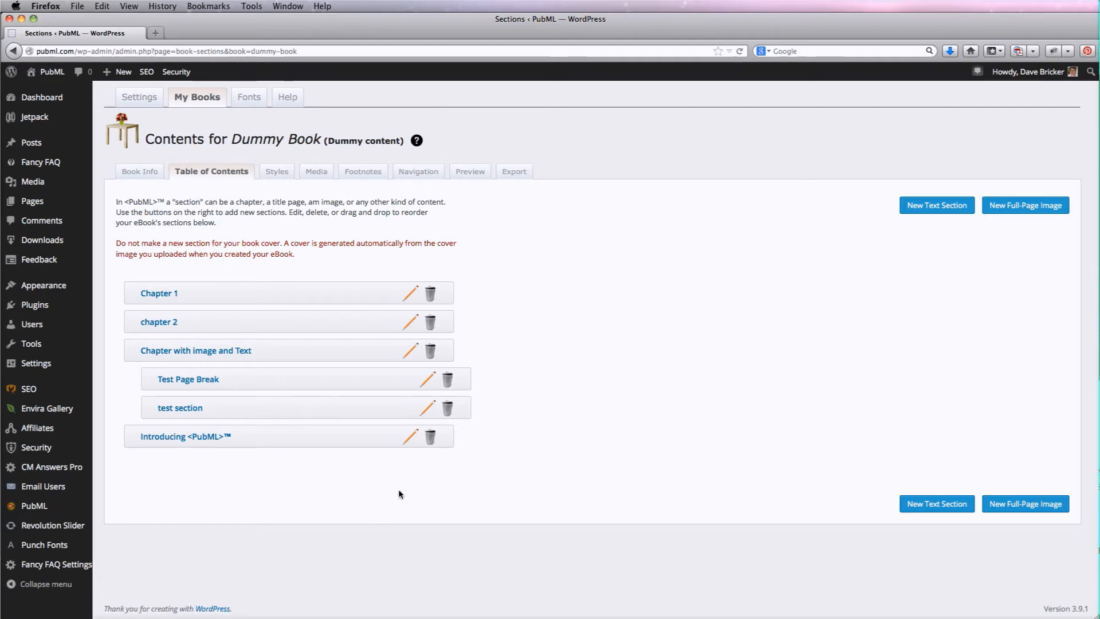
pyautogui.click(412, 439)
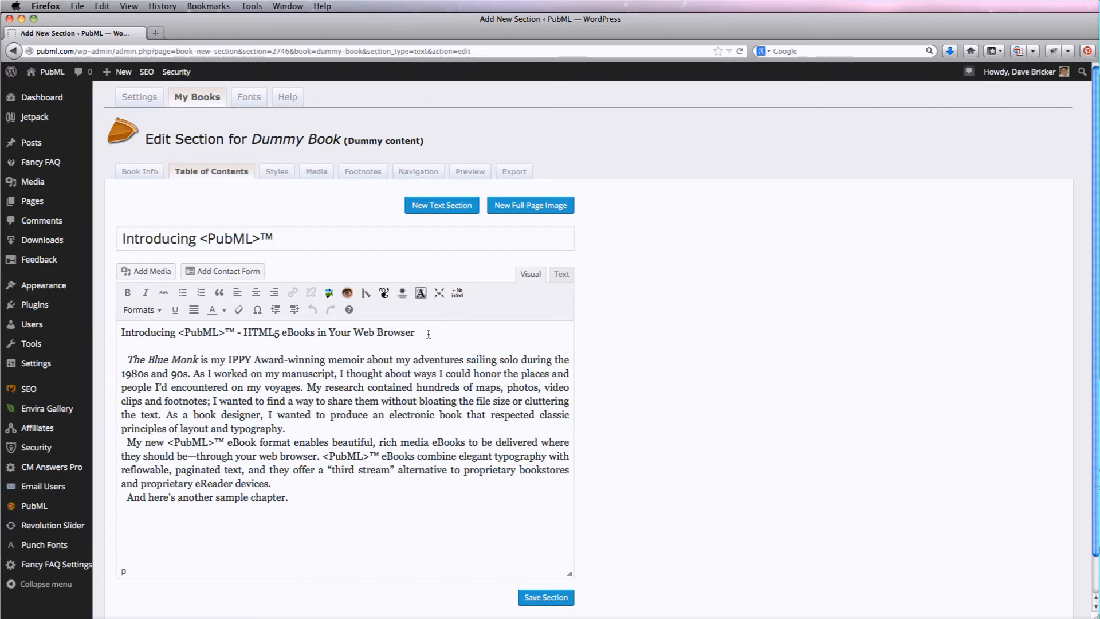
# Apply the Lobster Script format to the section's first heading line and save the section
pyautogui.moveTo(429, 334); pyautogui.dragTo(118, 334)
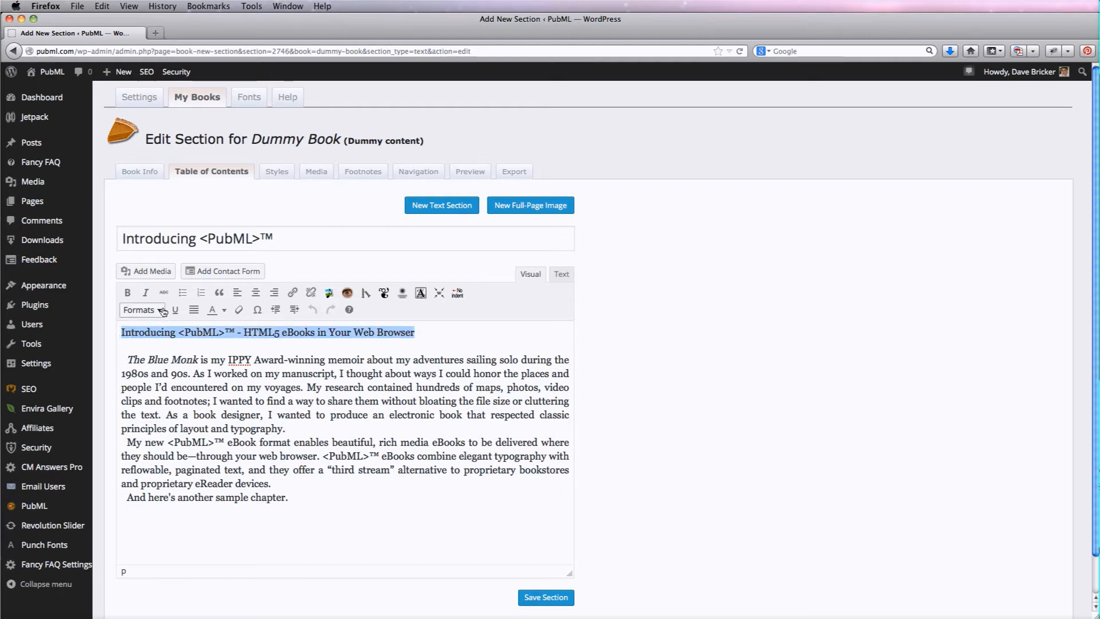
pyautogui.click(162, 311)
pyautogui.scroll(-1, 262, 456)
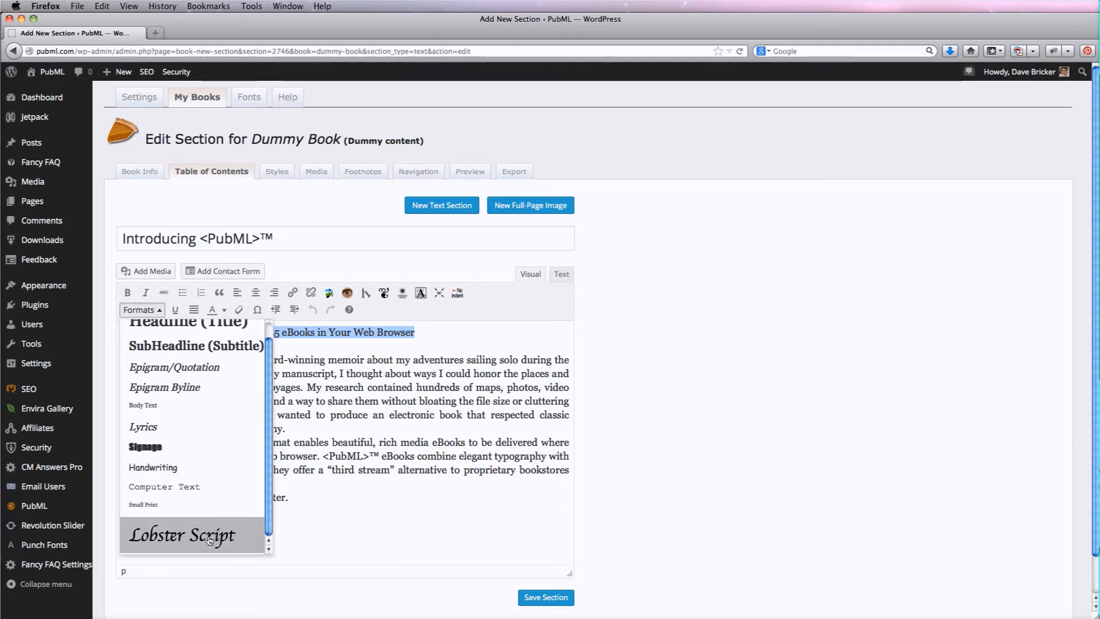
pyautogui.click(160, 534)
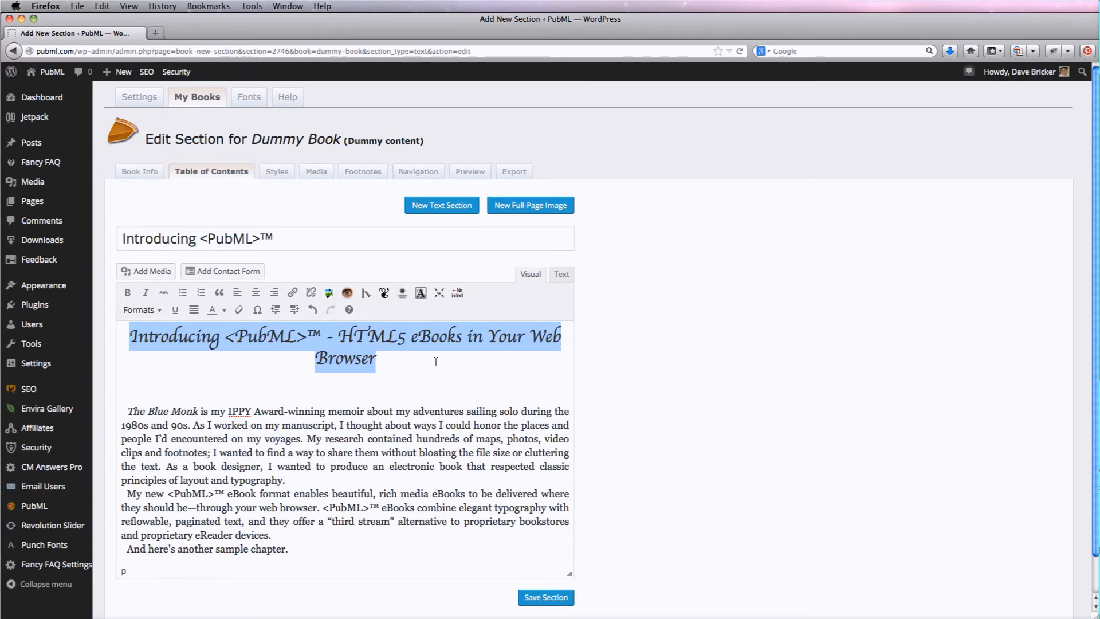
pyautogui.click(551, 596)
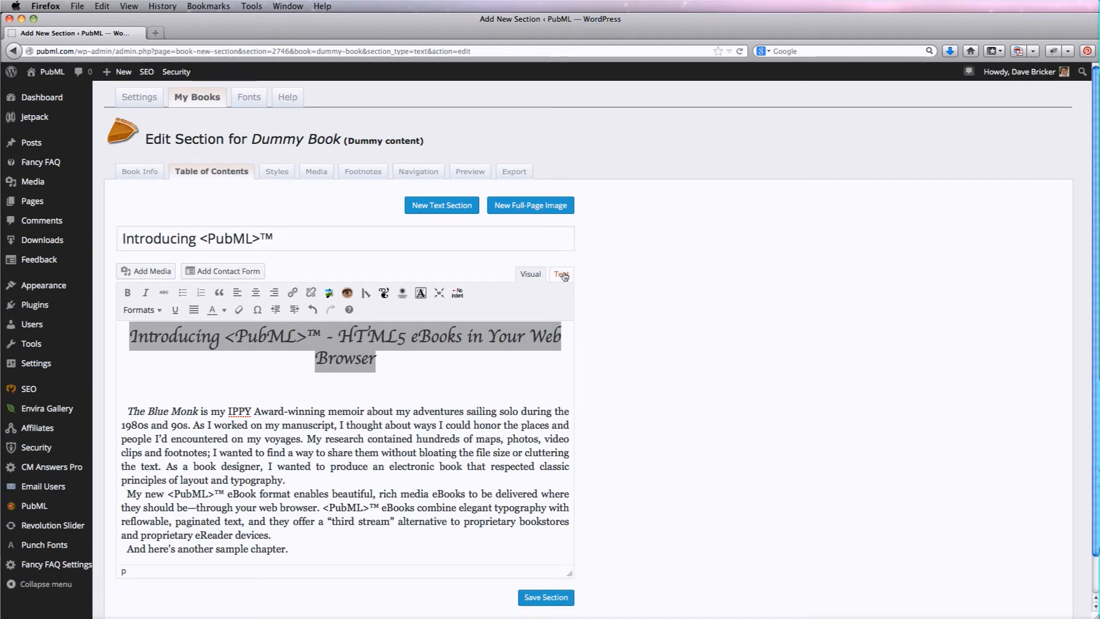
# Inspect the heading's HTML class, then preview the Introducing section in the eBook reader
pyautogui.click(563, 275)
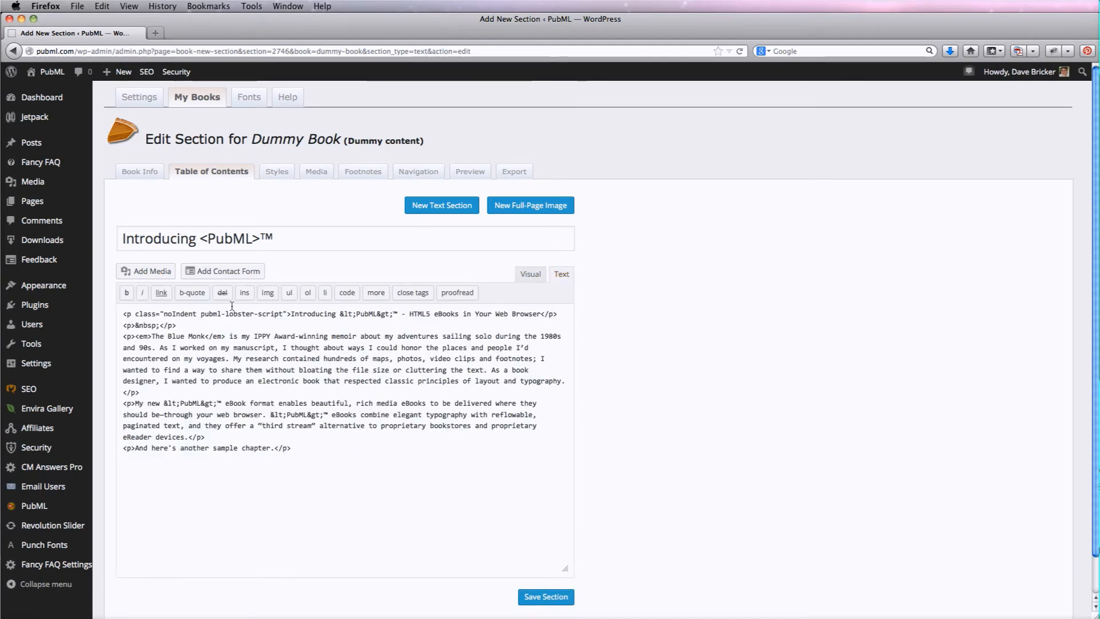
pyautogui.moveTo(122, 315); pyautogui.dragTo(291, 315)
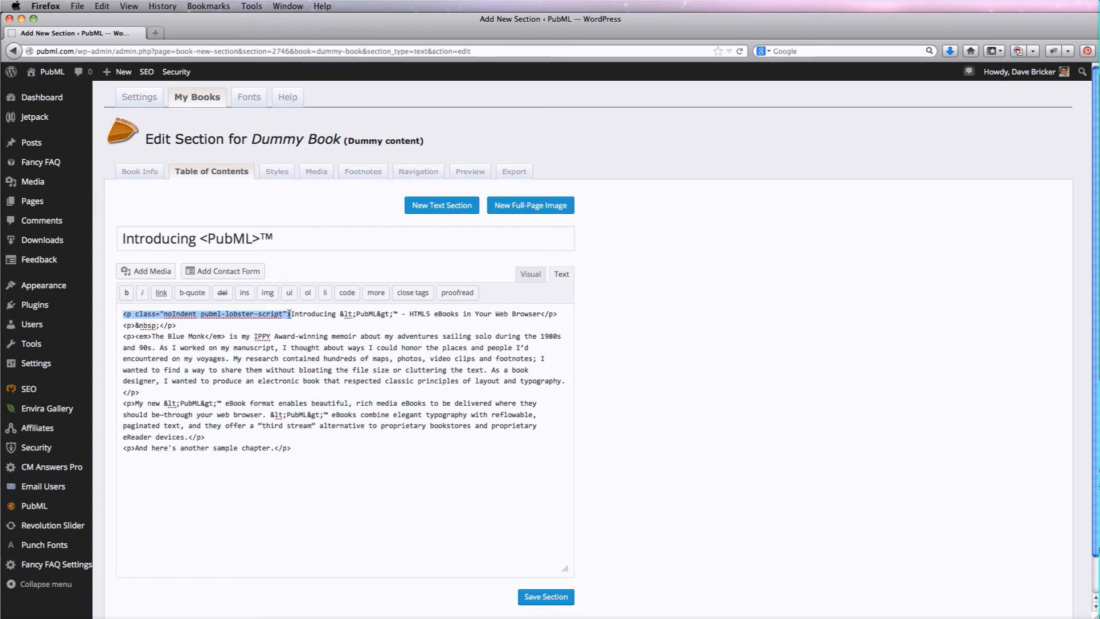
pyautogui.click(465, 173)
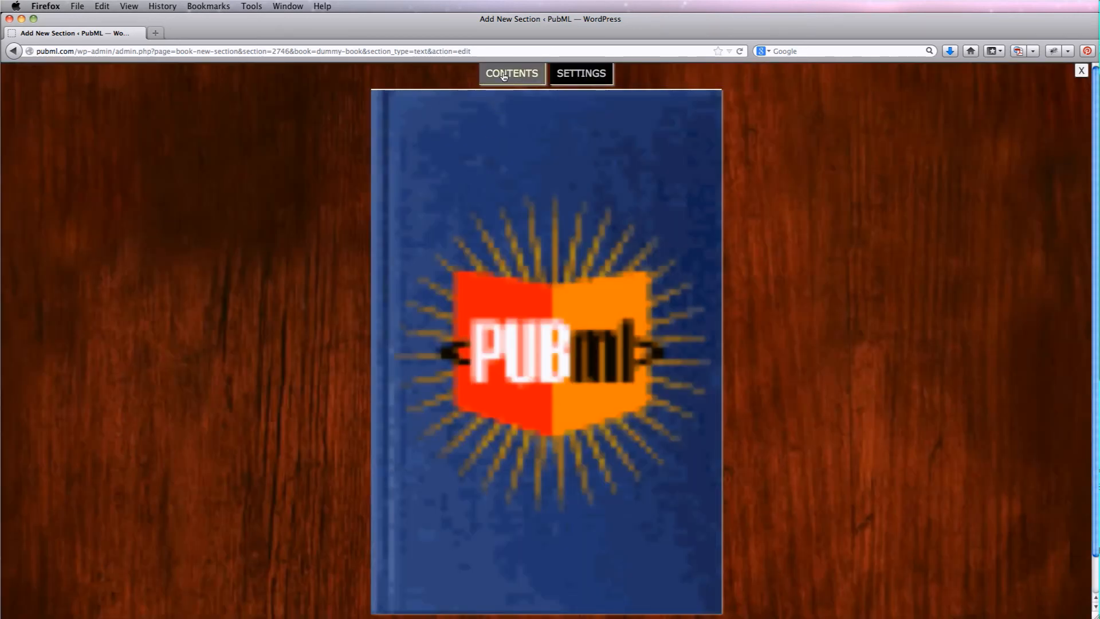
pyautogui.click(503, 77)
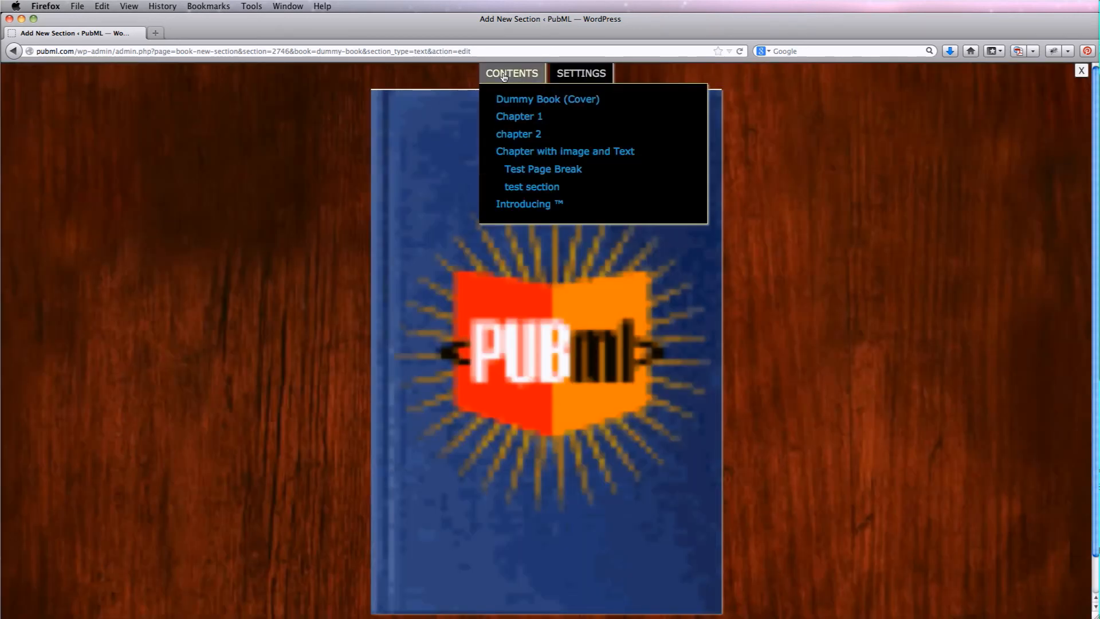
pyautogui.click(518, 204)
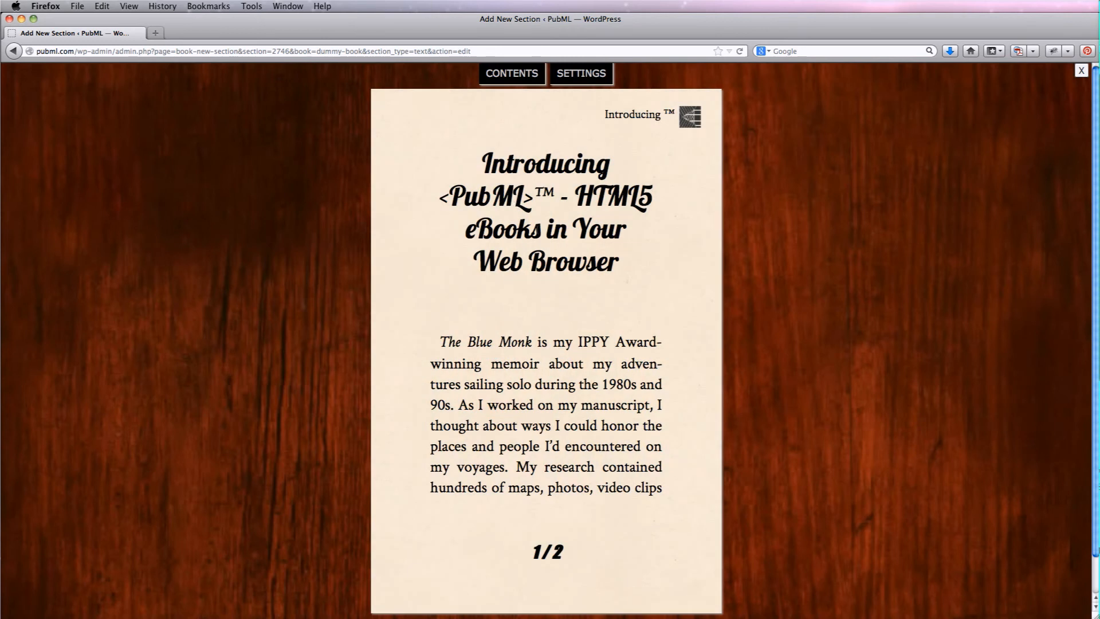